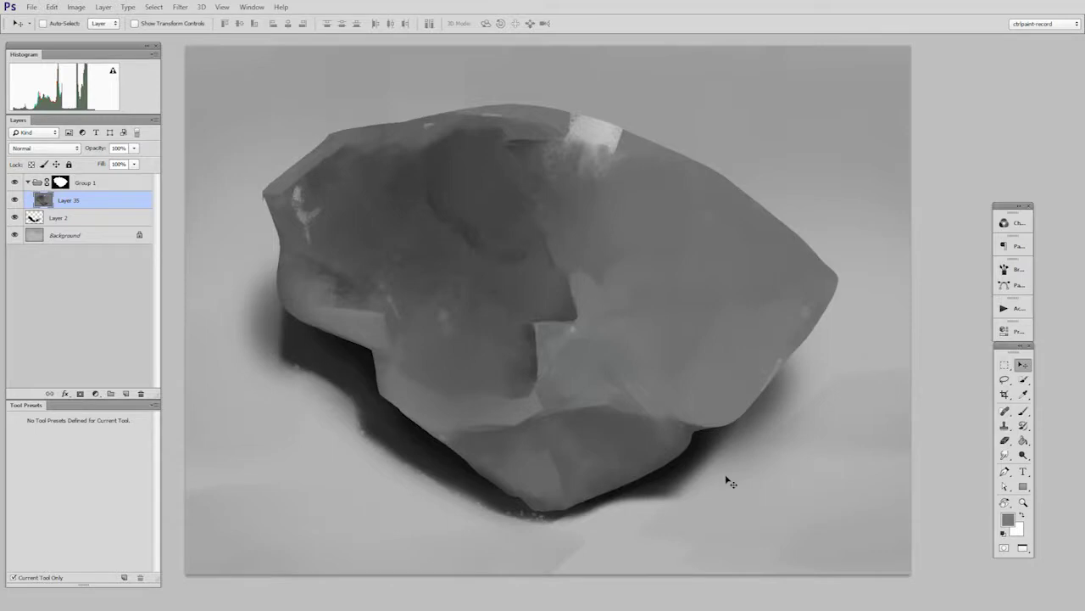
- Add a new layer above Group 1 holding a light-and-dark grey checkerboard placed over the rock
key(ctrl+shift+alt+n)
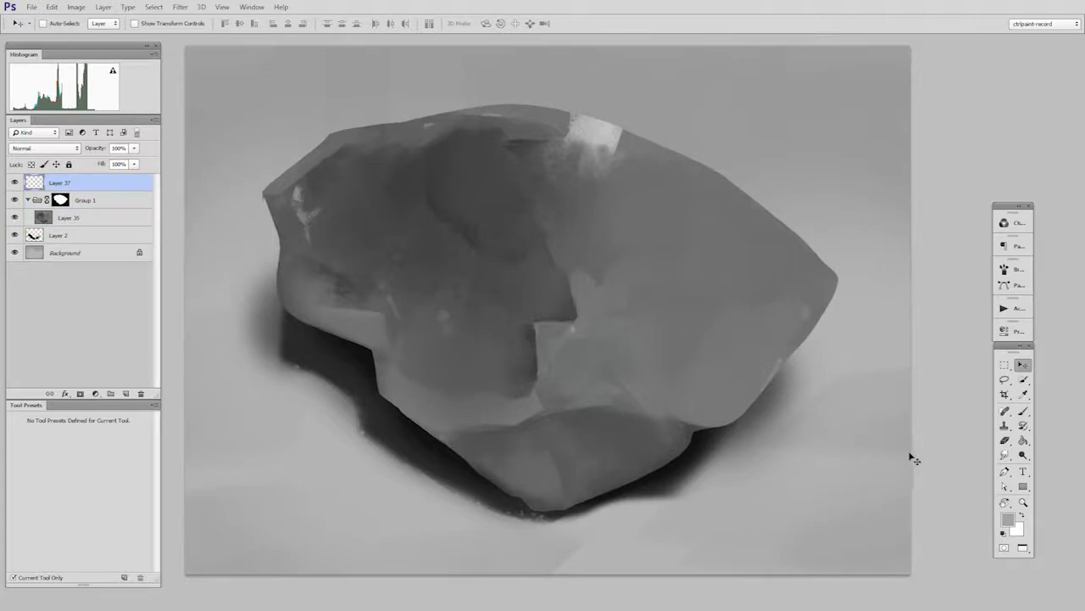
drag(916, 403, 451, 363)
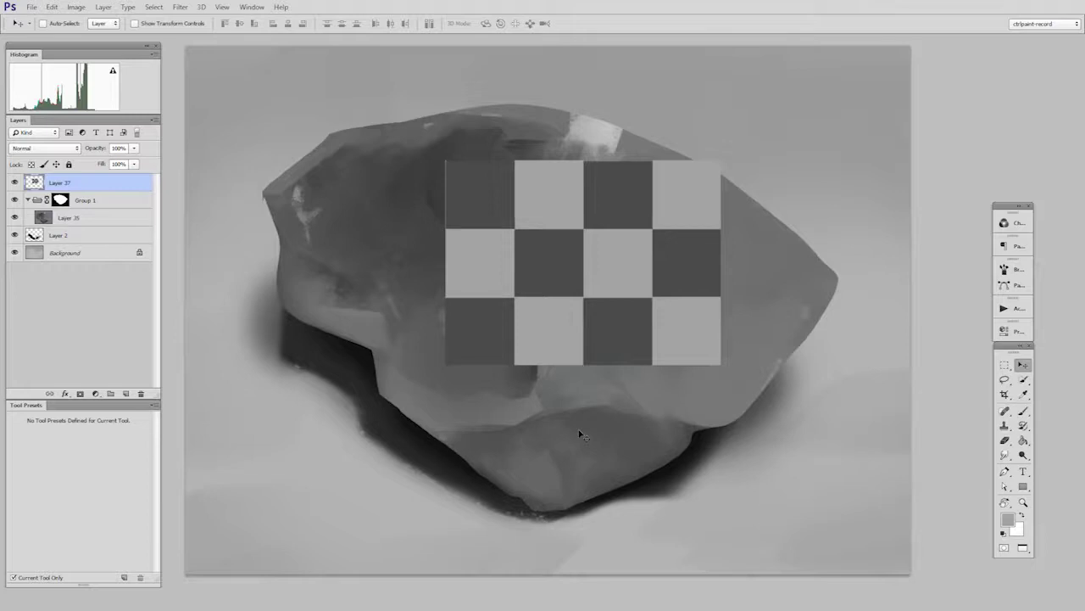
drag(592, 374, 598, 386)
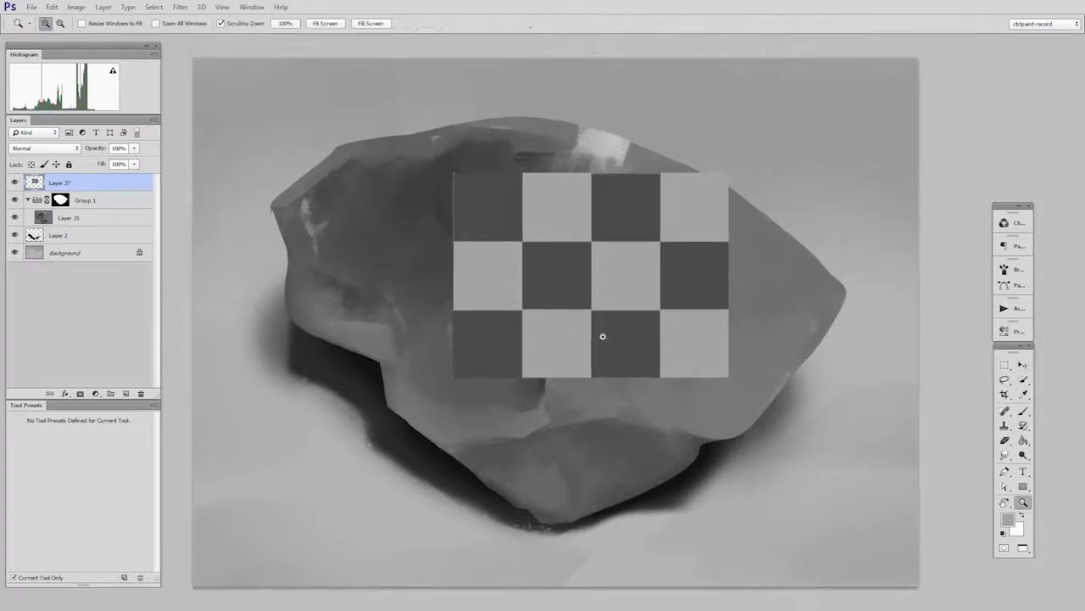
drag(603, 336, 638, 400)
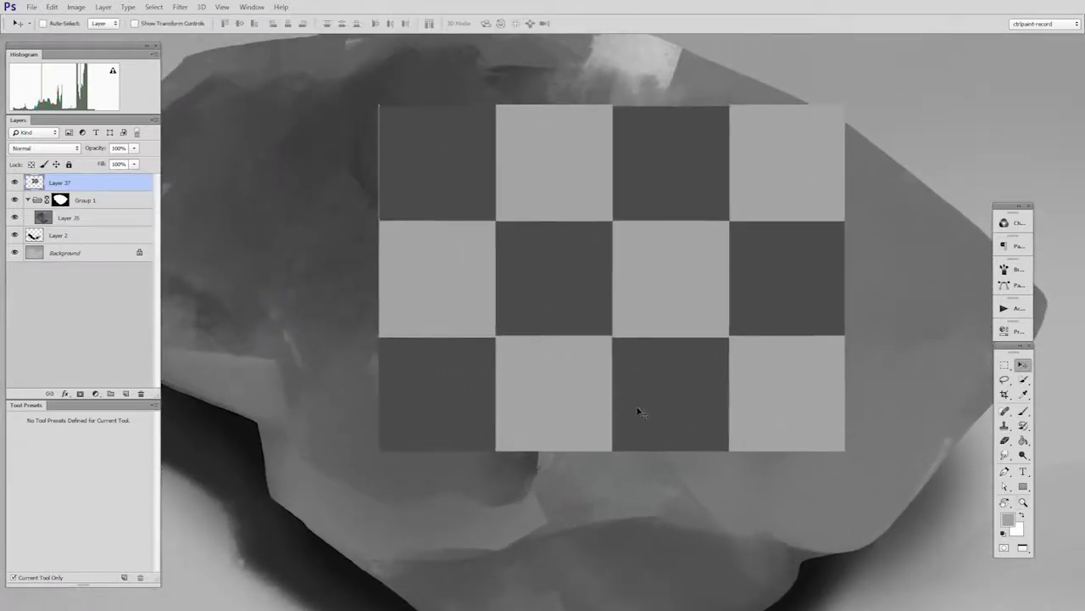
- Try the Multiply blend mode on the checkerboard layer, and set it to Overlay instead
click(65, 150)
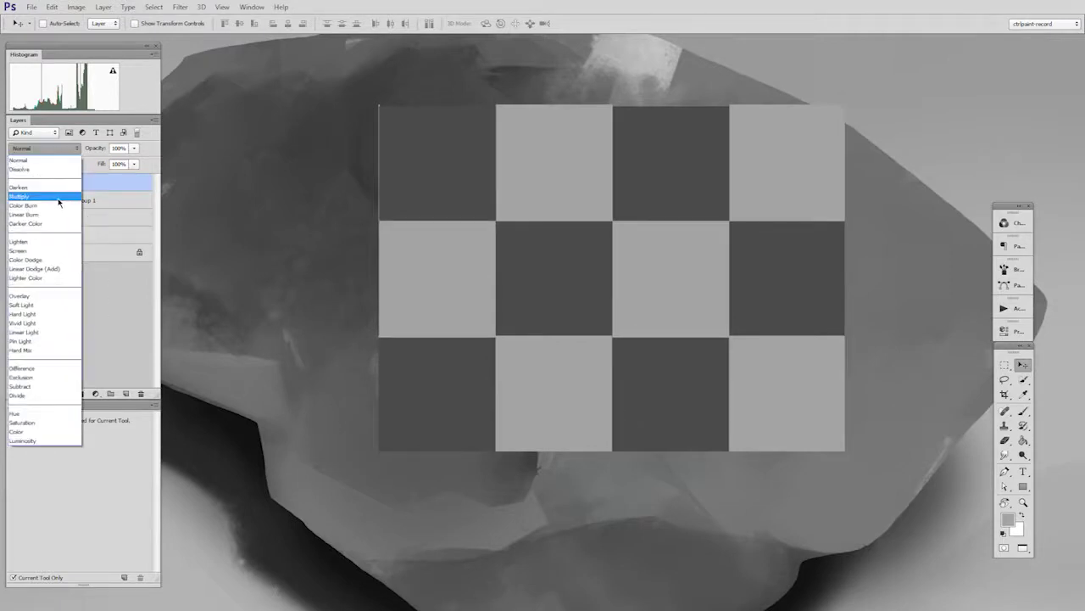
click(60, 198)
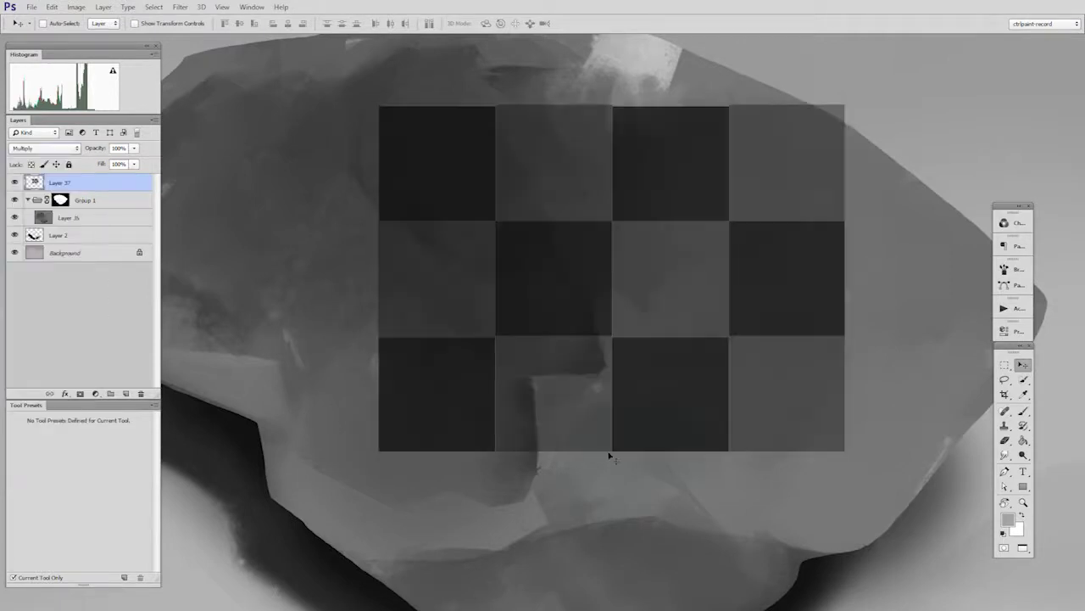
click(66, 151)
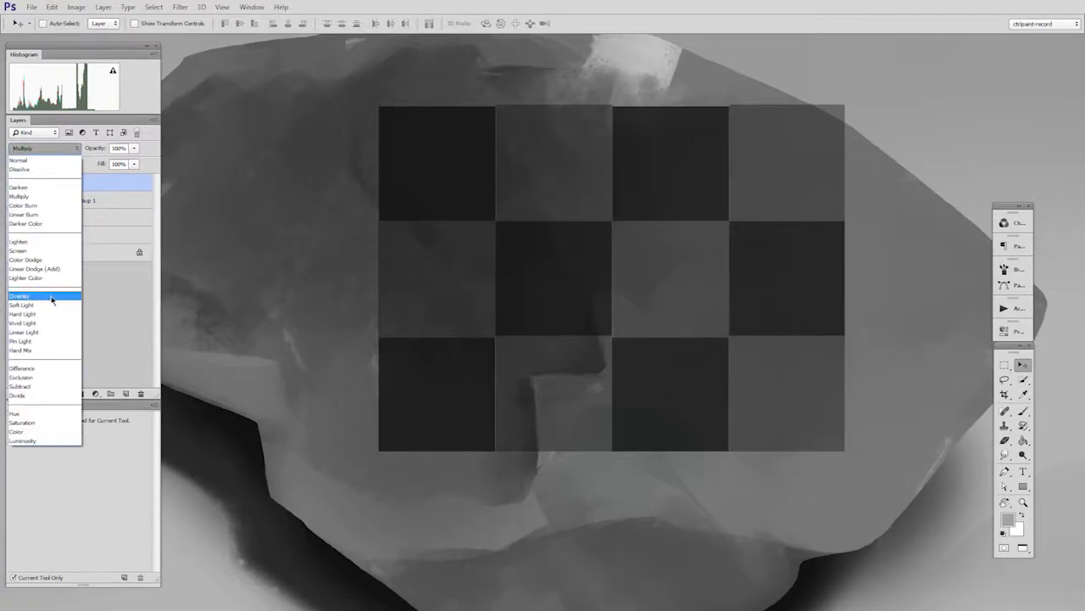
click(53, 296)
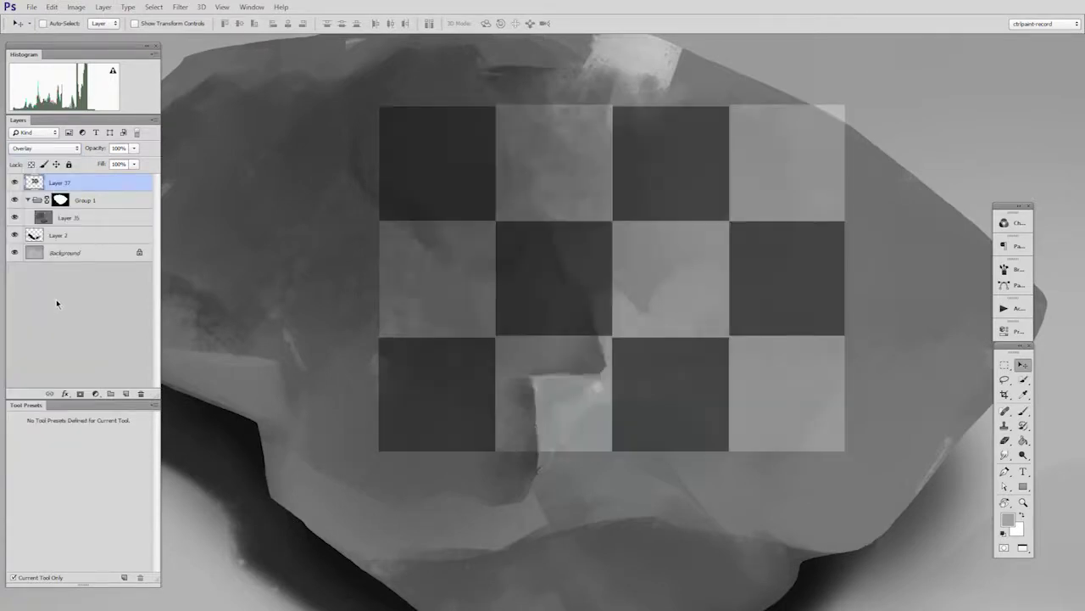
- Move the Overlay checkerboard around over the rock's light and dark areas to compare its blending effect
drag(791, 358, 821, 414)
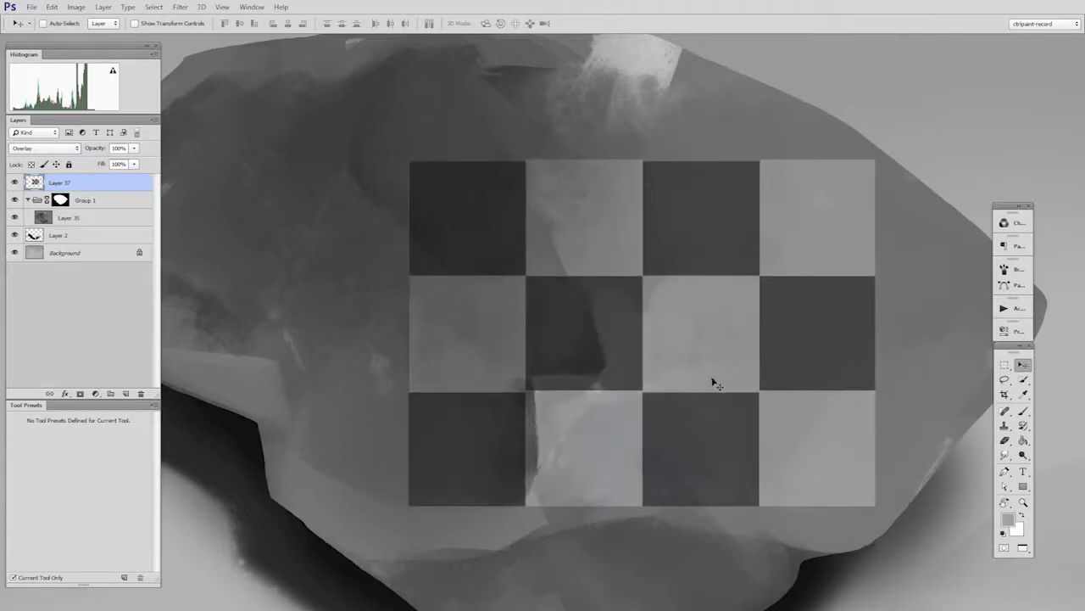
drag(831, 332, 838, 326)
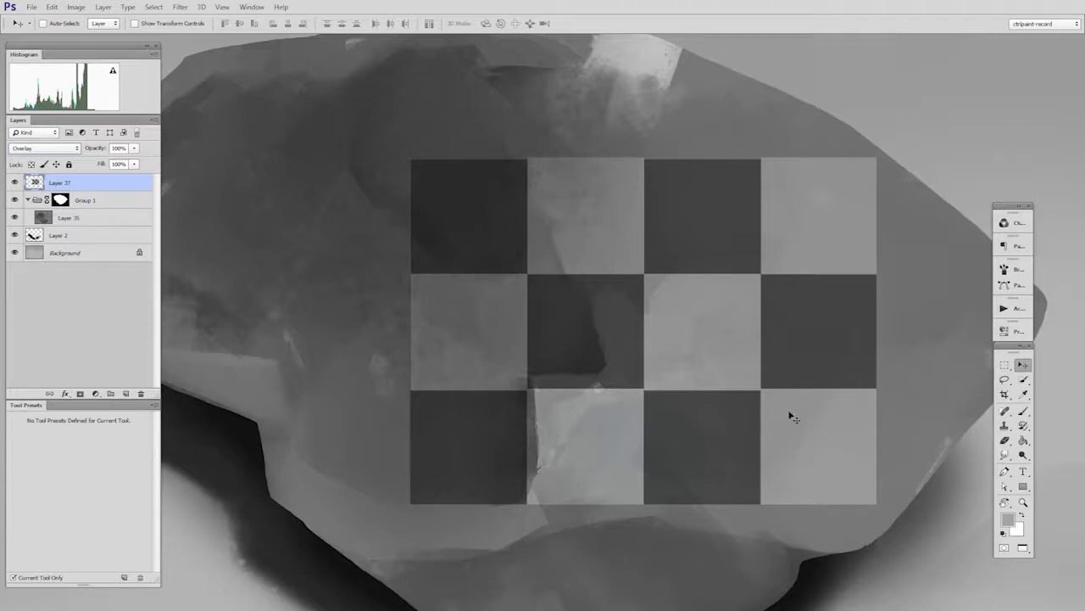
drag(790, 416, 733, 401)
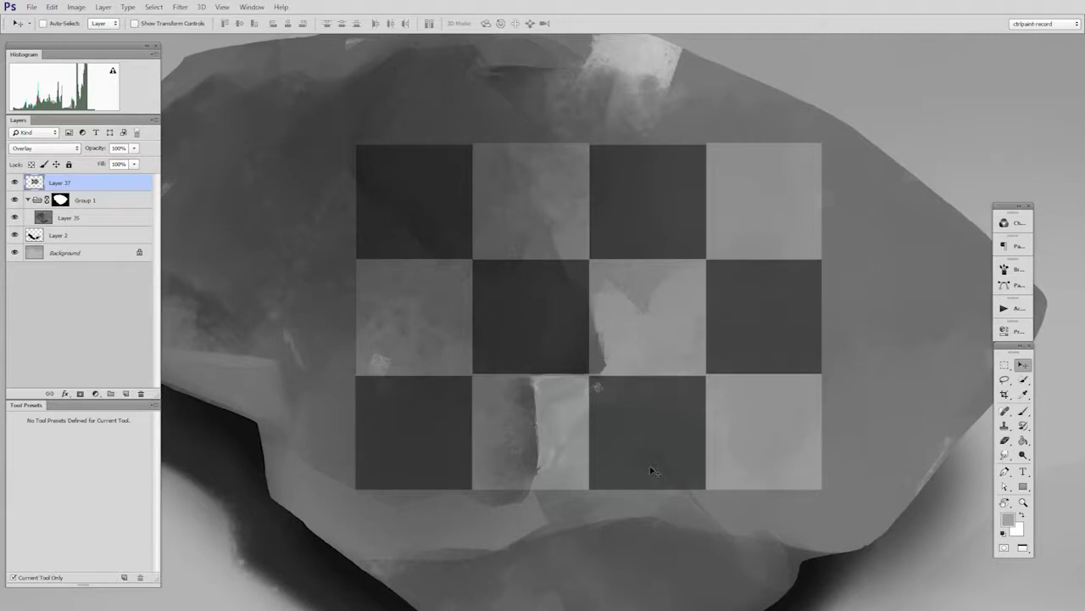
- Lower the checkerboard layer's opacity to about 15% and shift the pattern over the rock
click(133, 150)
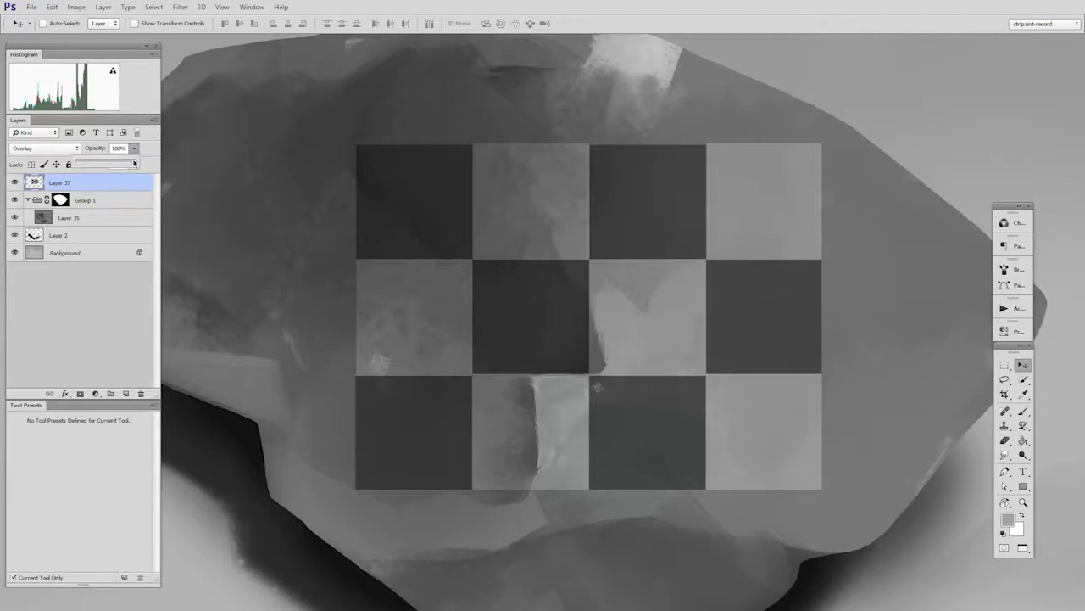
drag(82, 163, 81, 162)
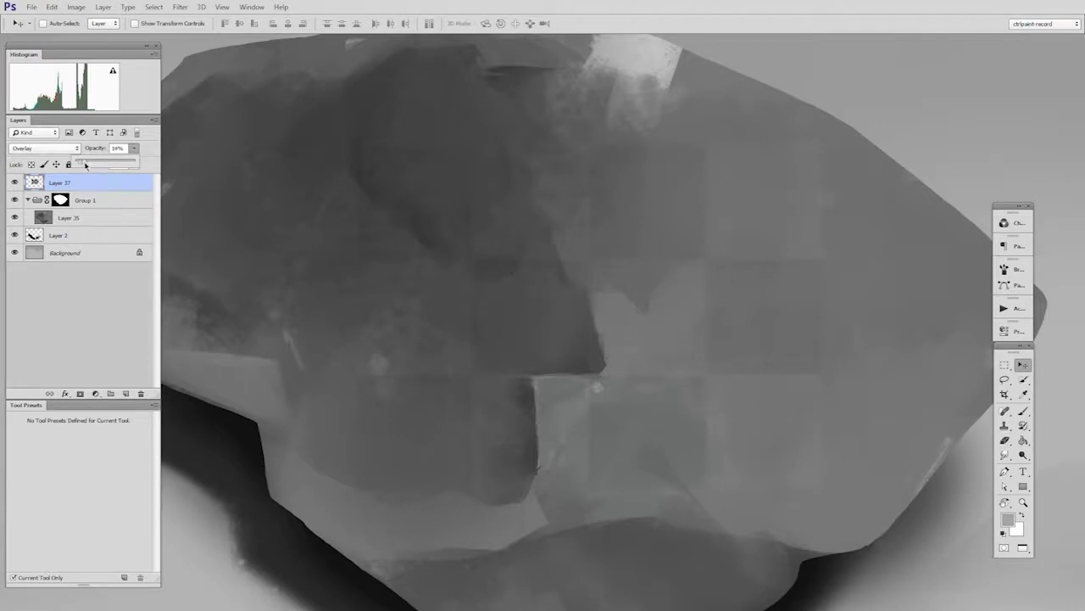
drag(824, 399, 776, 457)
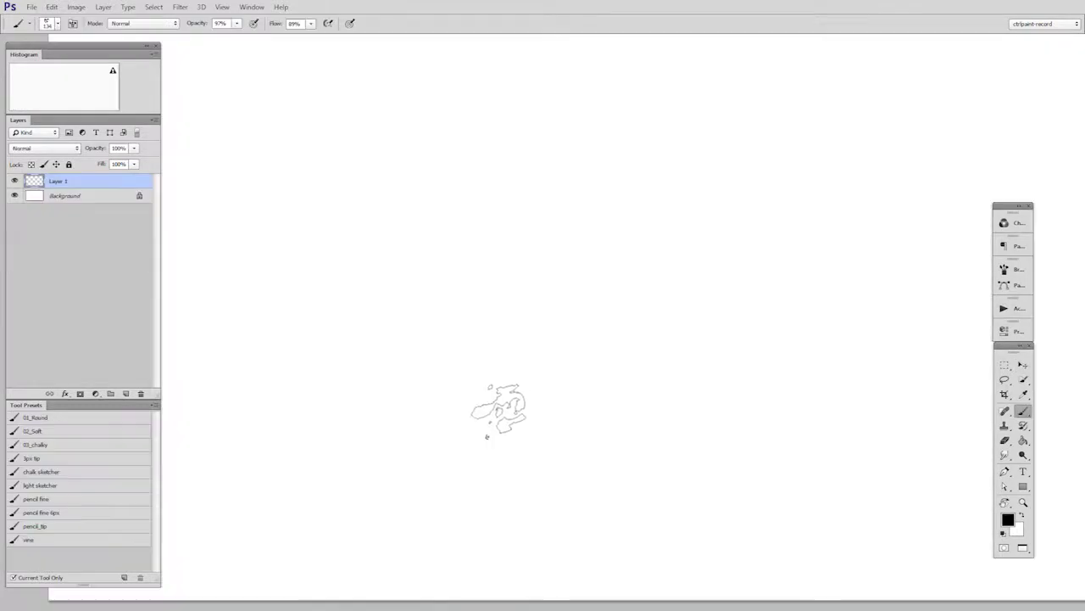
- Paint black test strokes with the textured brush on the blank white canvas, then replace the painted layer with an empty one
mouse_move(487, 436)
mouse_down()
mouse_move(500, 439)
mouse_move(482, 438)
mouse_move(485, 447)
mouse_up()
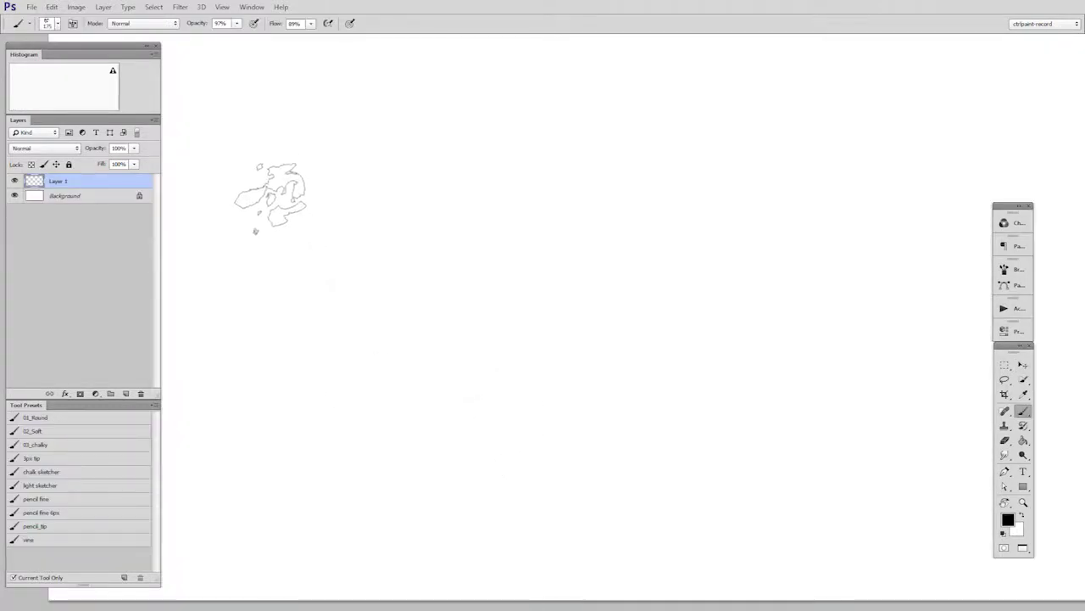
mouse_move(273, 204)
mouse_down()
mouse_move(341, 248)
mouse_move(479, 229)
mouse_move(755, 293)
mouse_move(744, 392)
mouse_up()
mouse_move(416, 424)
mouse_down()
mouse_move(339, 373)
mouse_move(526, 365)
mouse_move(644, 458)
mouse_move(797, 427)
mouse_move(835, 465)
mouse_up()
mouse_move(727, 165)
mouse_down()
mouse_move(847, 203)
mouse_move(892, 203)
mouse_move(874, 292)
mouse_up()
mouse_move(668, 250)
mouse_down()
mouse_move(562, 243)
mouse_move(678, 237)
mouse_up()
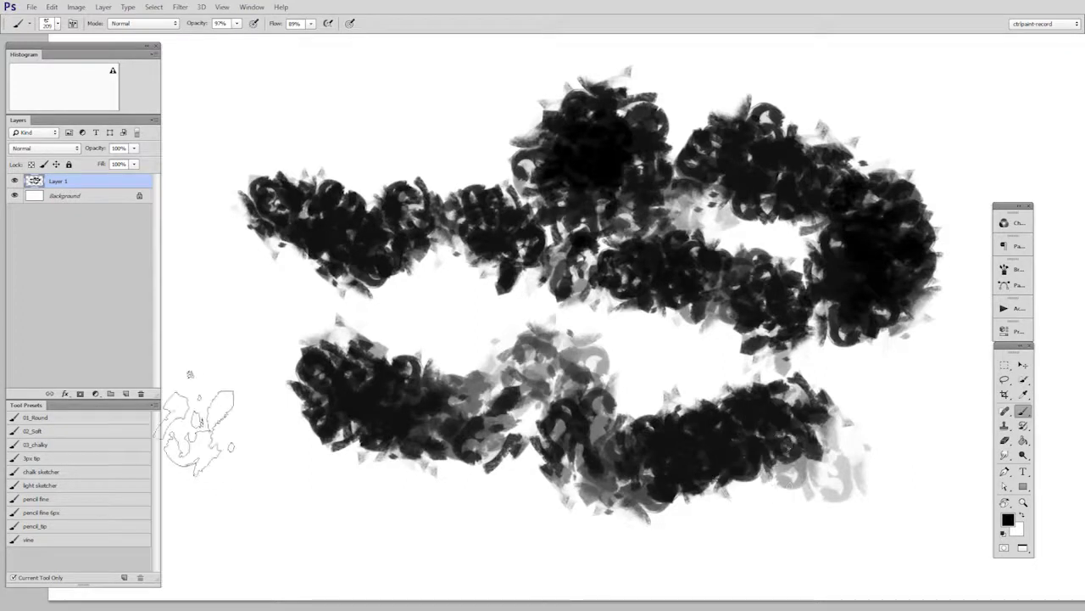
click(140, 393)
click(126, 393)
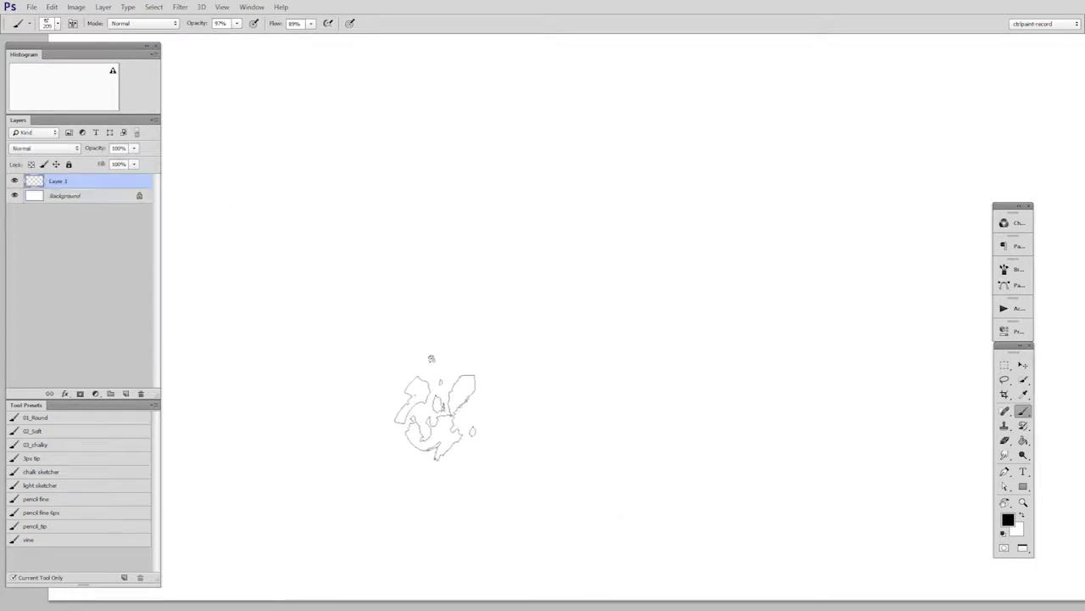
- Enable Color Dynamics for the textured brush and set the foreground colour to mid grey, RGB 111, 111, 111
click(1007, 270)
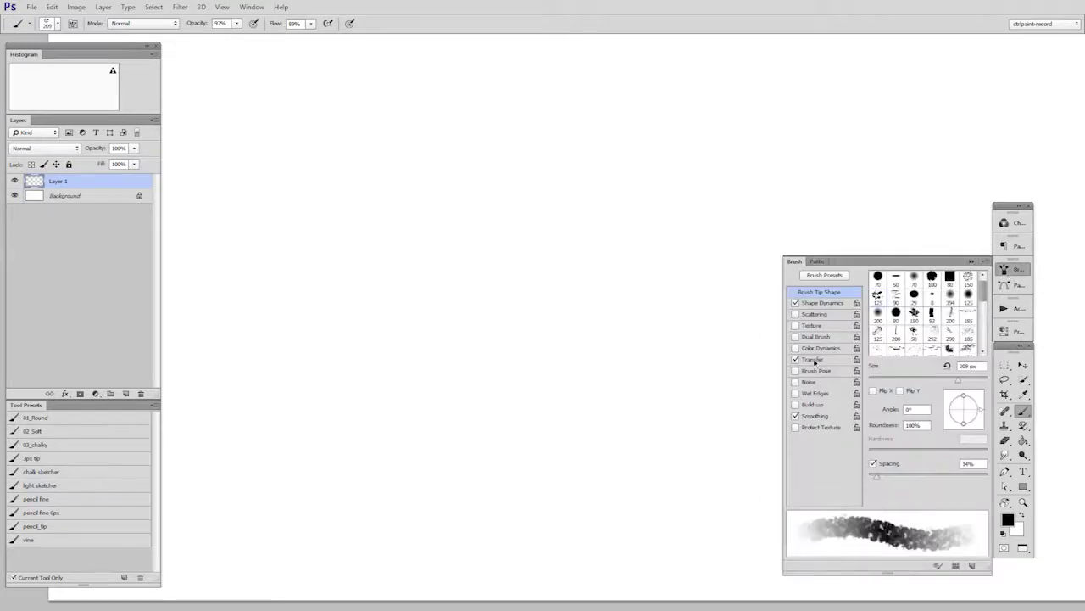
click(825, 350)
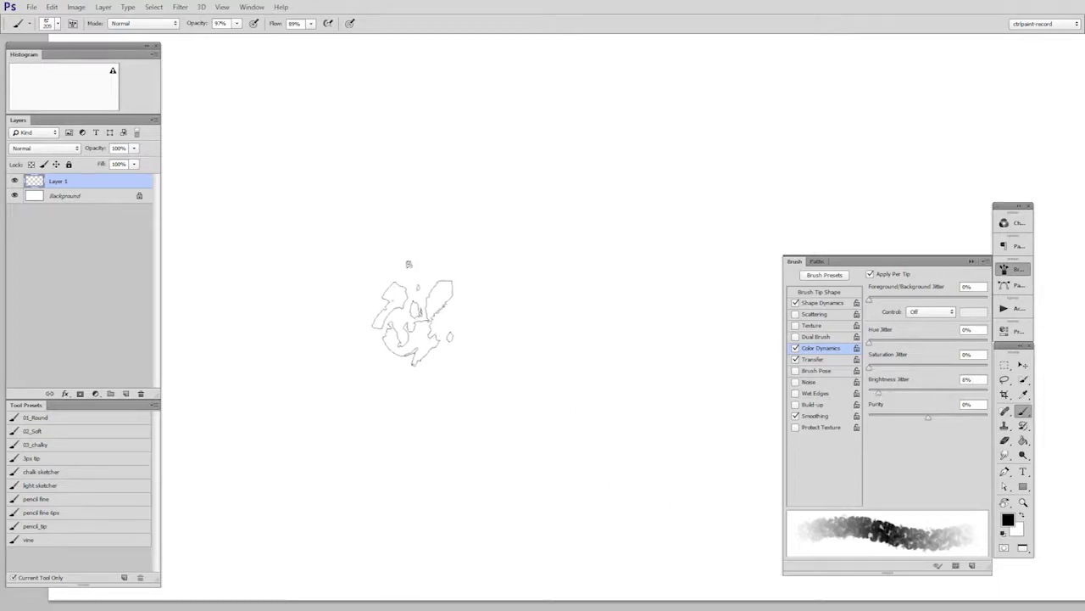
drag(421, 313, 441, 312)
key(n)
drag(732, 231, 731, 243)
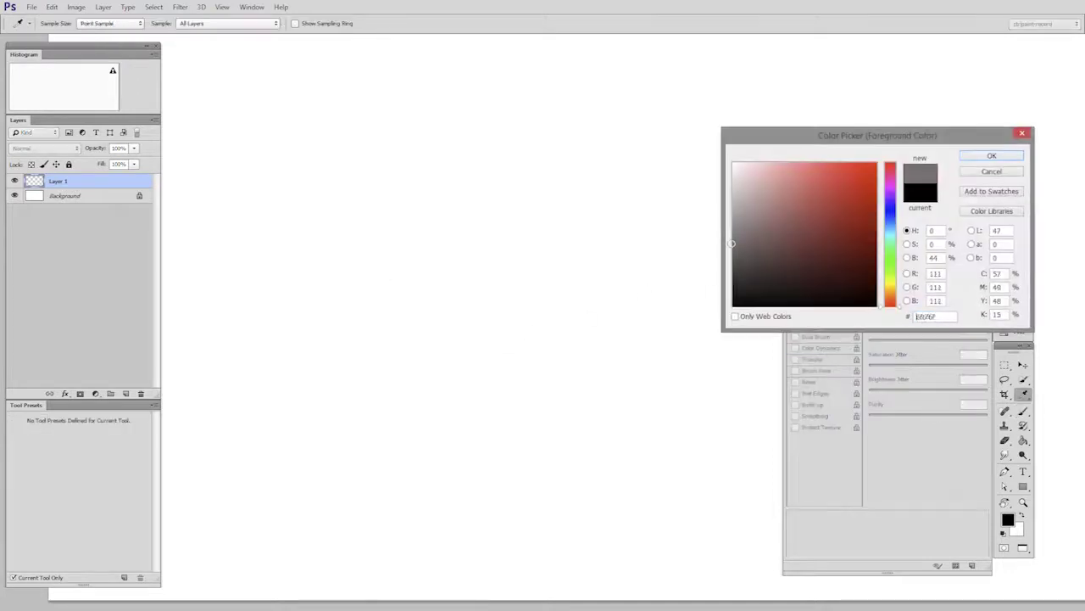
click(991, 156)
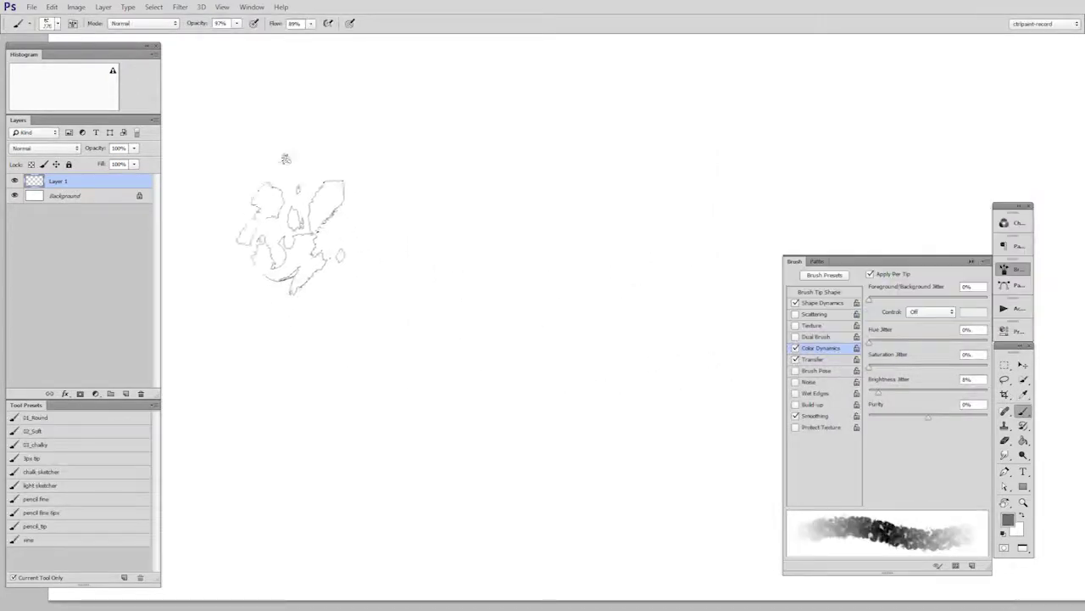
- Paint overlapping mid-grey test strokes with the textured brush across the white canvas
mouse_move(291, 235)
mouse_down()
mouse_move(492, 356)
mouse_move(500, 515)
mouse_move(577, 127)
mouse_move(678, 221)
mouse_up()
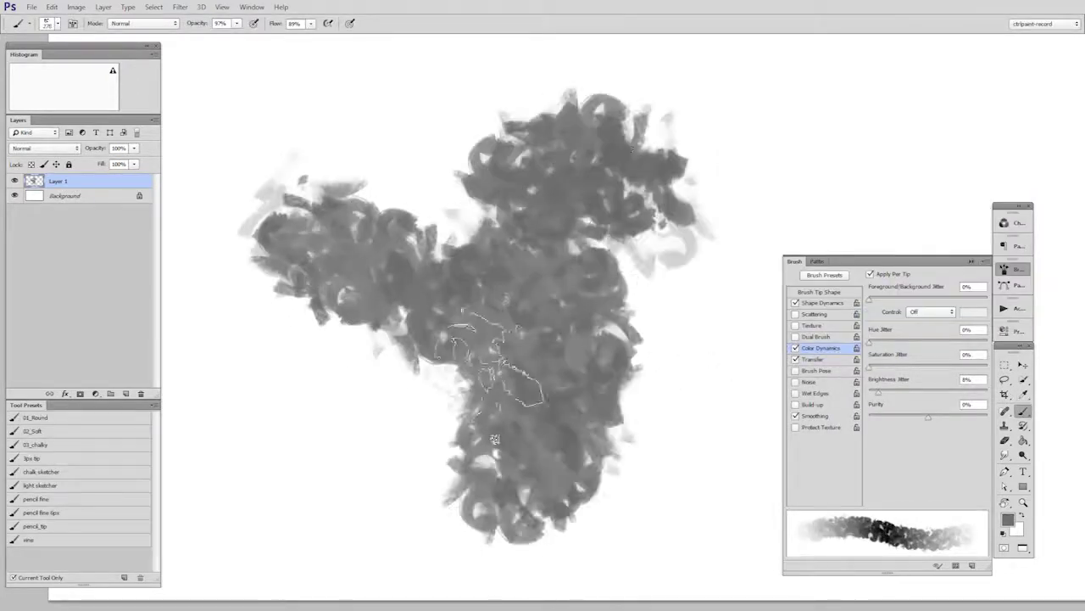
mouse_move(315, 364)
mouse_down()
mouse_move(416, 500)
mouse_move(382, 127)
mouse_move(703, 315)
mouse_move(653, 399)
mouse_up()
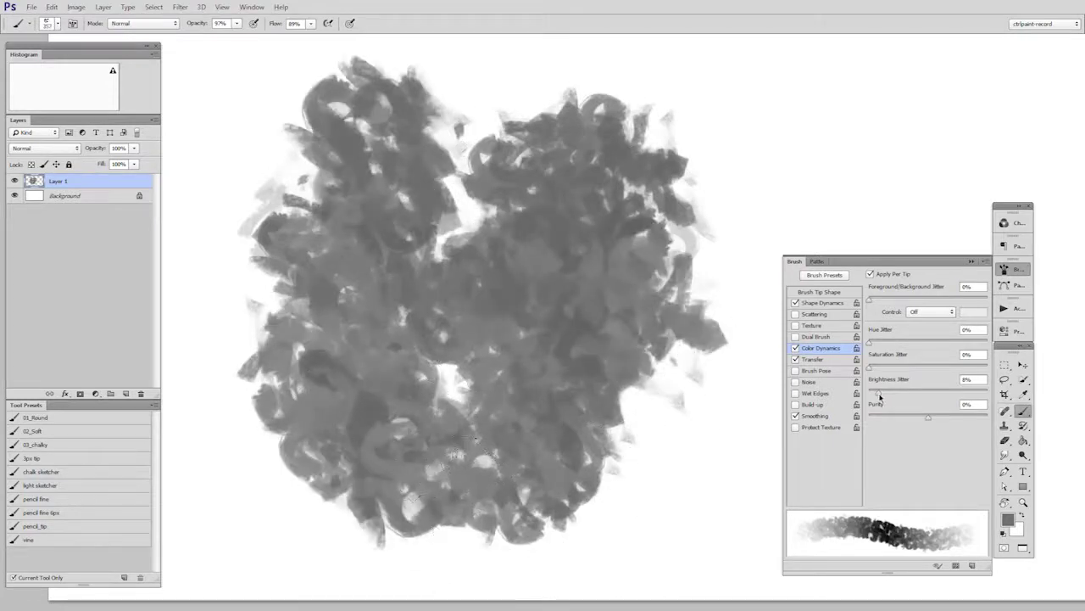
- Raise the brush's Brightness Jitter to 28% and paint over the test patch, then reduce the jitter and paint again
drag(879, 396, 902, 393)
mouse_move(394, 216)
mouse_down()
mouse_move(445, 365)
mouse_move(569, 254)
mouse_move(280, 356)
mouse_up()
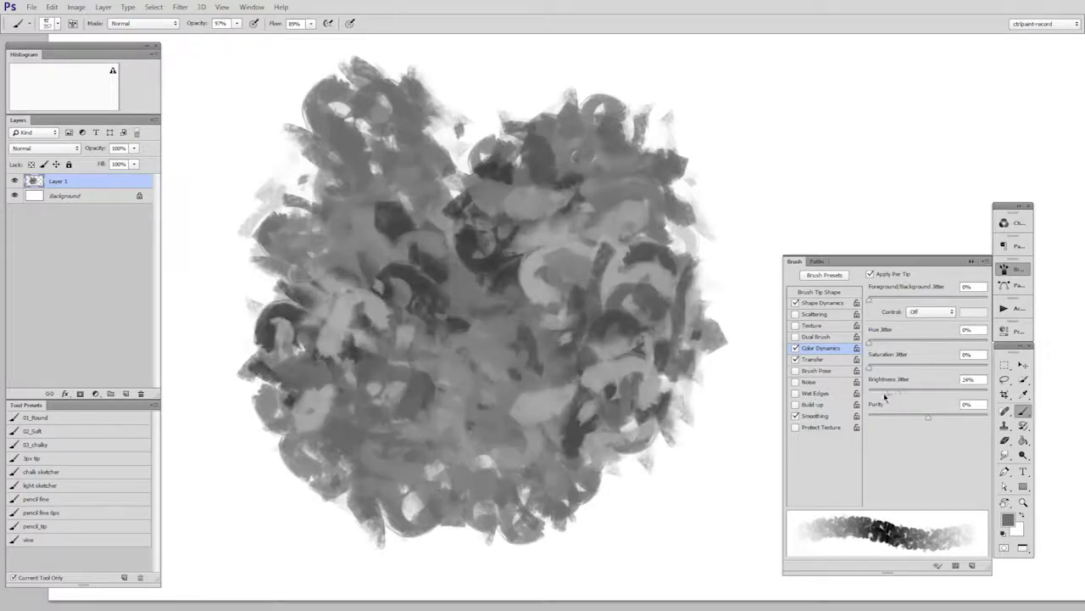
drag(884, 396, 887, 396)
mouse_move(518, 255)
mouse_down()
mouse_move(543, 288)
mouse_move(496, 387)
mouse_move(488, 190)
mouse_move(582, 284)
mouse_move(424, 424)
mouse_move(533, 145)
mouse_move(690, 372)
mouse_move(461, 291)
mouse_move(644, 458)
mouse_move(314, 230)
mouse_move(678, 183)
mouse_move(497, 266)
mouse_move(431, 351)
mouse_move(497, 286)
mouse_move(626, 428)
mouse_move(703, 230)
mouse_move(738, 195)
mouse_up()
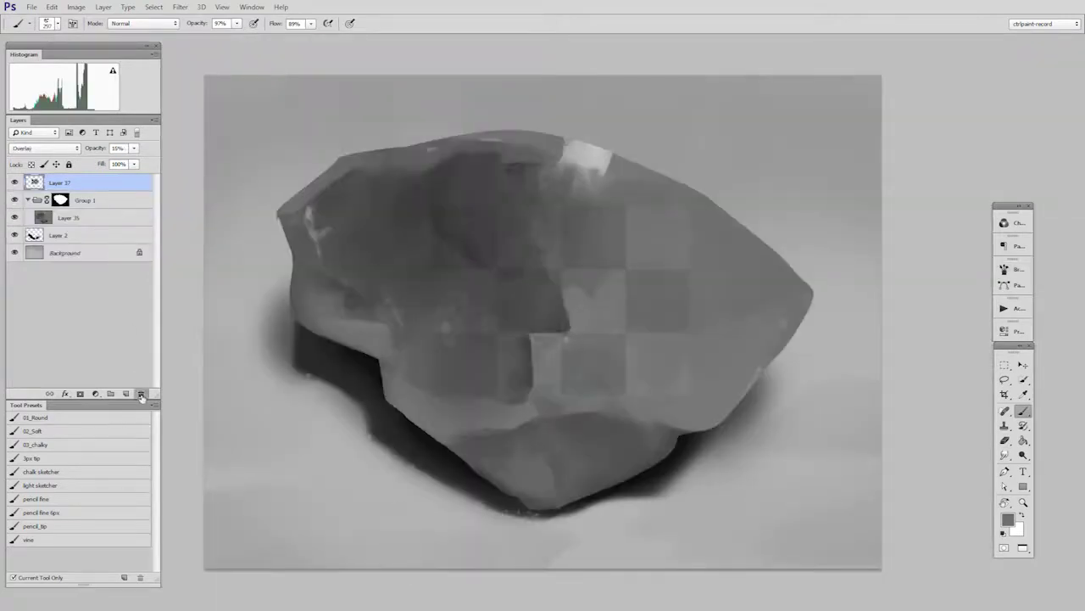
- In the rock painting, replace the checkerboard layer with a new empty layer above Group 1, set to Overlay
click(142, 396)
click(126, 394)
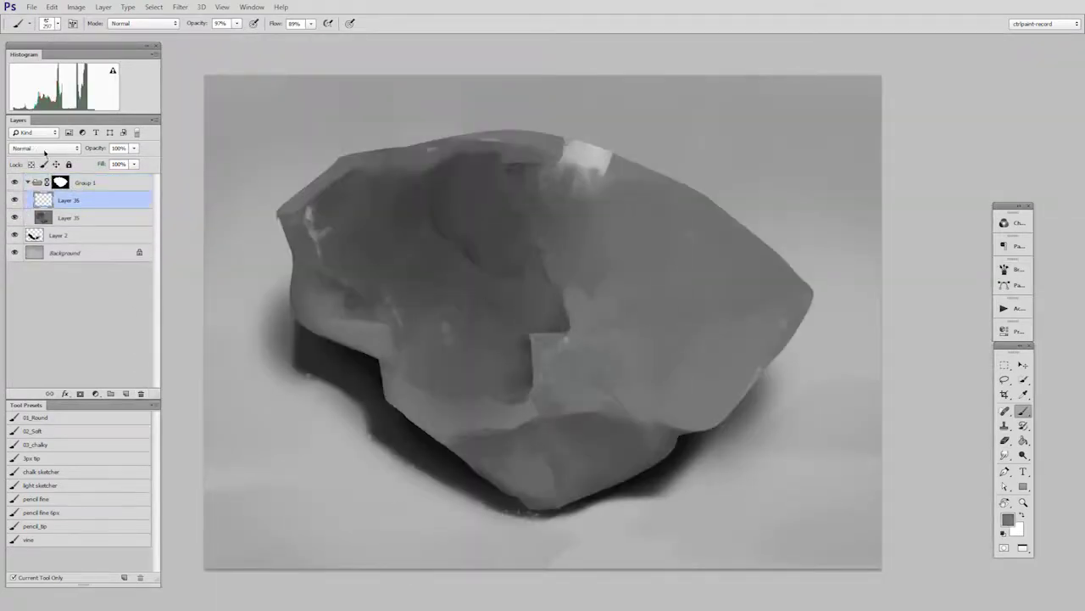
drag(63, 204, 74, 172)
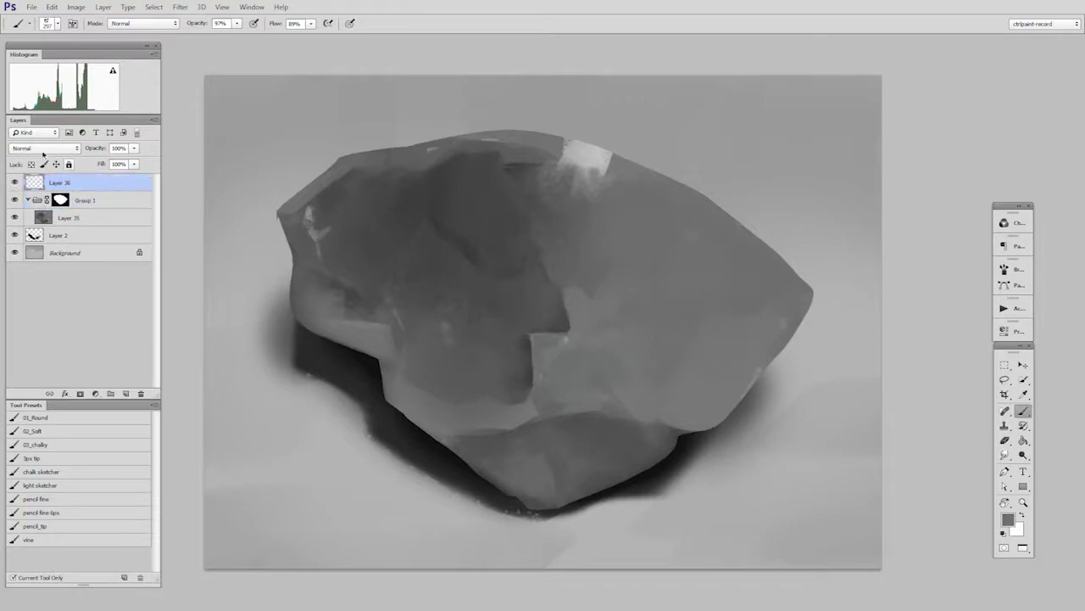
click(45, 148)
click(49, 299)
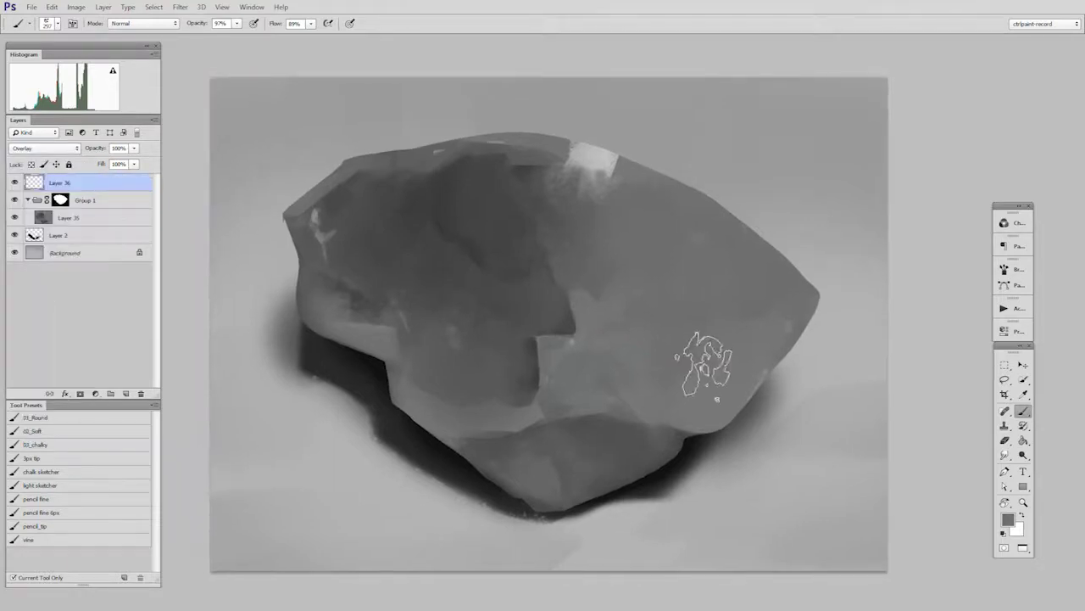
- Paint mottled grey texture over the rock's upper-right face on the Overlay layer, varying the brush size between strokes
drag(693, 329, 727, 337)
drag(717, 228, 697, 354)
mouse_move(679, 144)
mouse_down()
mouse_move(654, 266)
mouse_move(768, 320)
mouse_move(736, 326)
mouse_move(636, 212)
mouse_move(788, 323)
mouse_move(619, 272)
mouse_move(551, 364)
mouse_up()
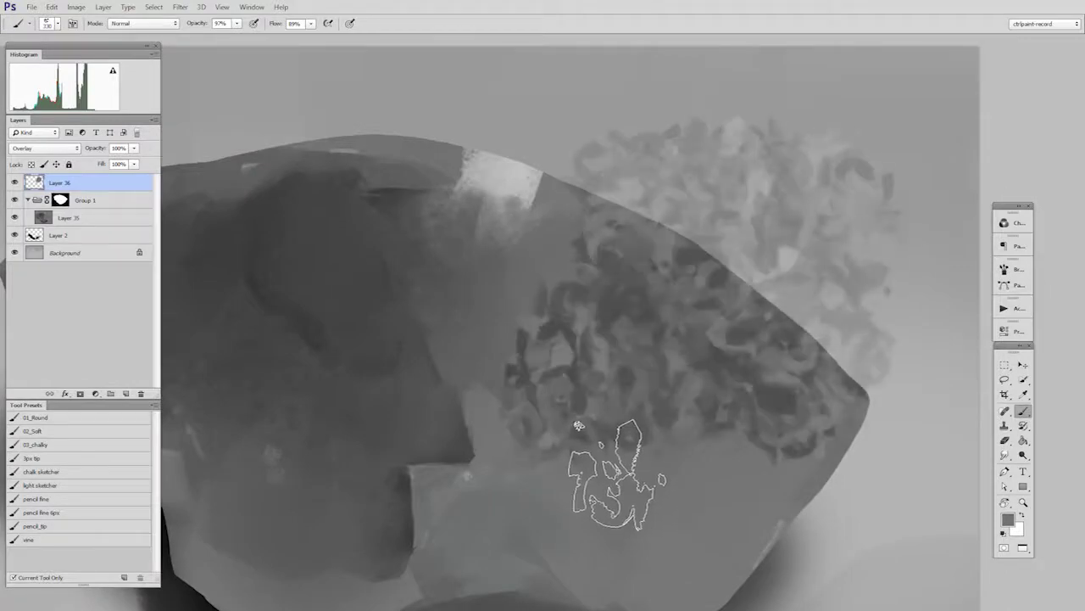
alt+right_click(623, 474)
drag(732, 263, 610, 263)
mouse_move(738, 297)
mouse_down()
mouse_move(770, 341)
mouse_move(599, 373)
mouse_move(658, 290)
mouse_up()
alt+right_click(690, 339)
mouse_move(587, 322)
mouse_down()
mouse_move(629, 326)
mouse_move(672, 390)
mouse_move(773, 186)
mouse_move(659, 326)
mouse_move(756, 258)
mouse_move(608, 191)
mouse_move(692, 356)
mouse_move(593, 428)
mouse_up()
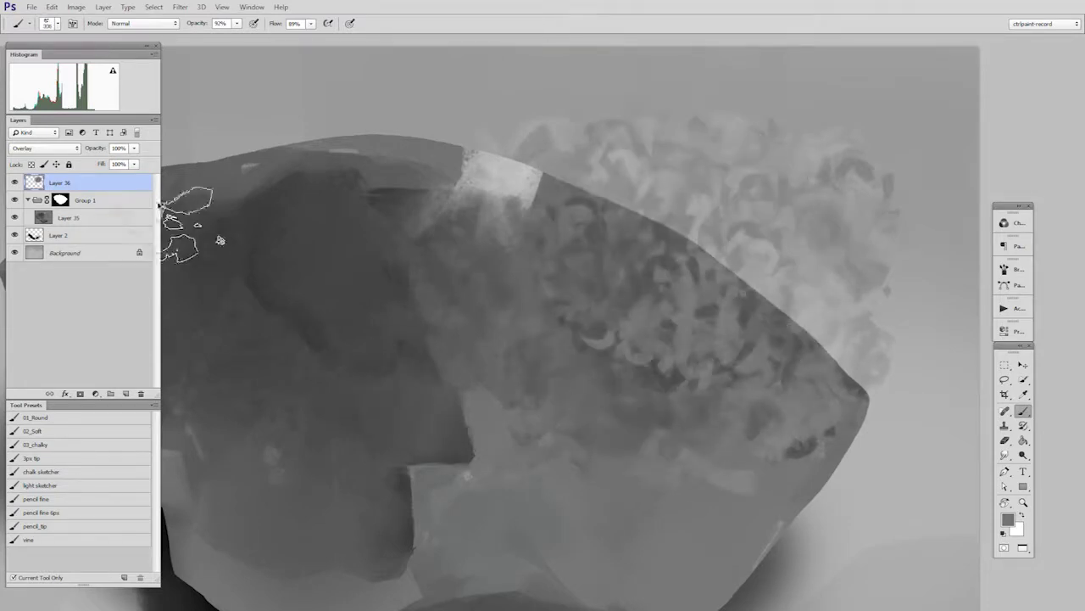
- Set the Overlay texture layer's opacity to 32% and move the texture down onto the rock's lower-right face
click(133, 148)
drag(88, 162, 87, 161)
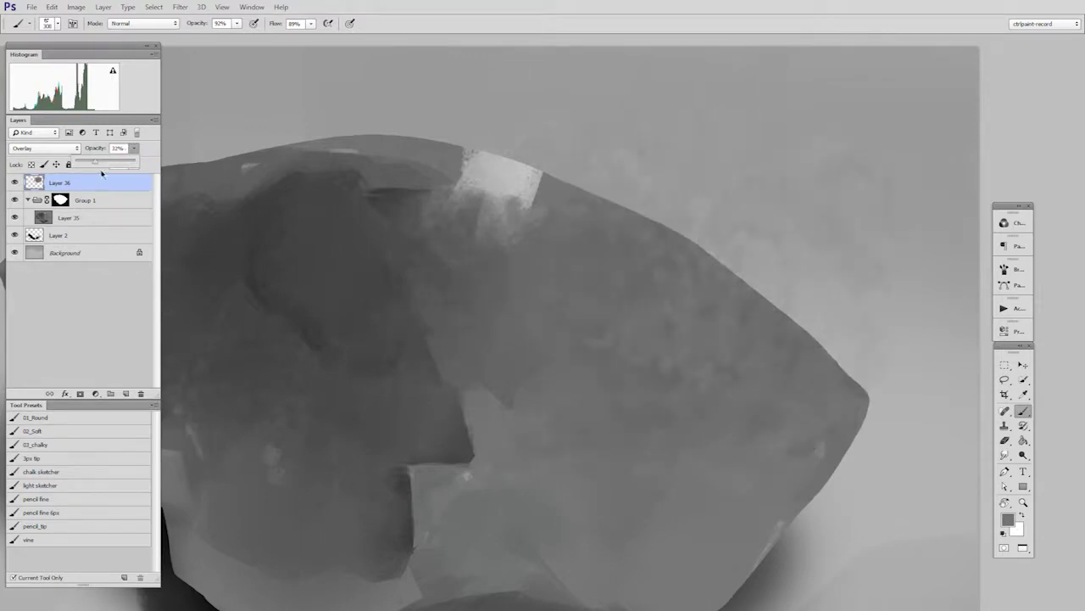
scroll(565, 492, down, 5)
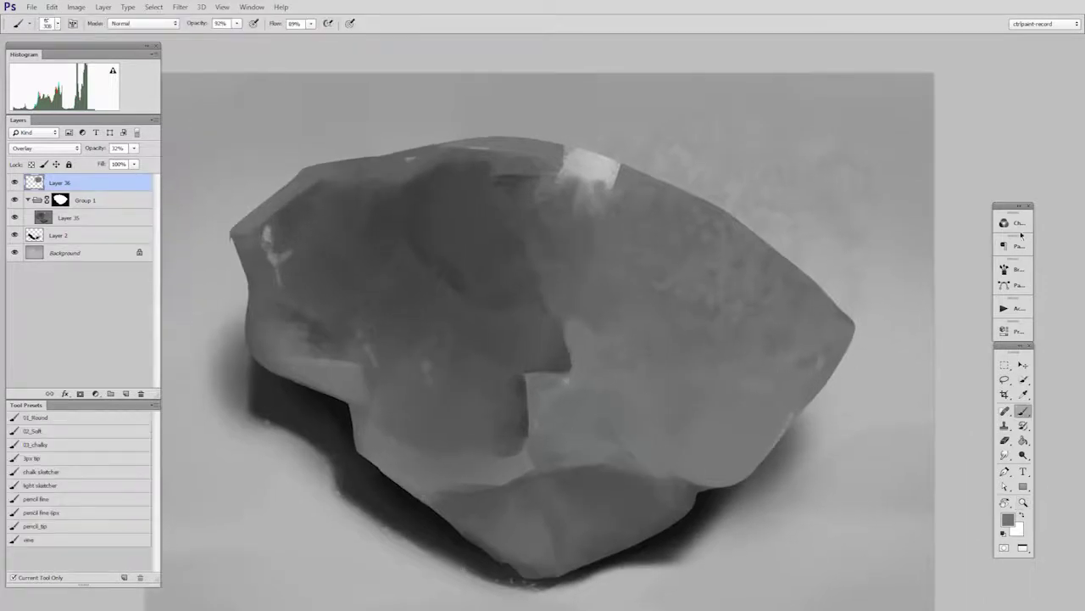
click(1023, 366)
drag(794, 305, 683, 480)
- Paint more mottled texture across the rock's right face with a smaller textured brush
key(b)
key(bracketleft)
key(bracketleft)
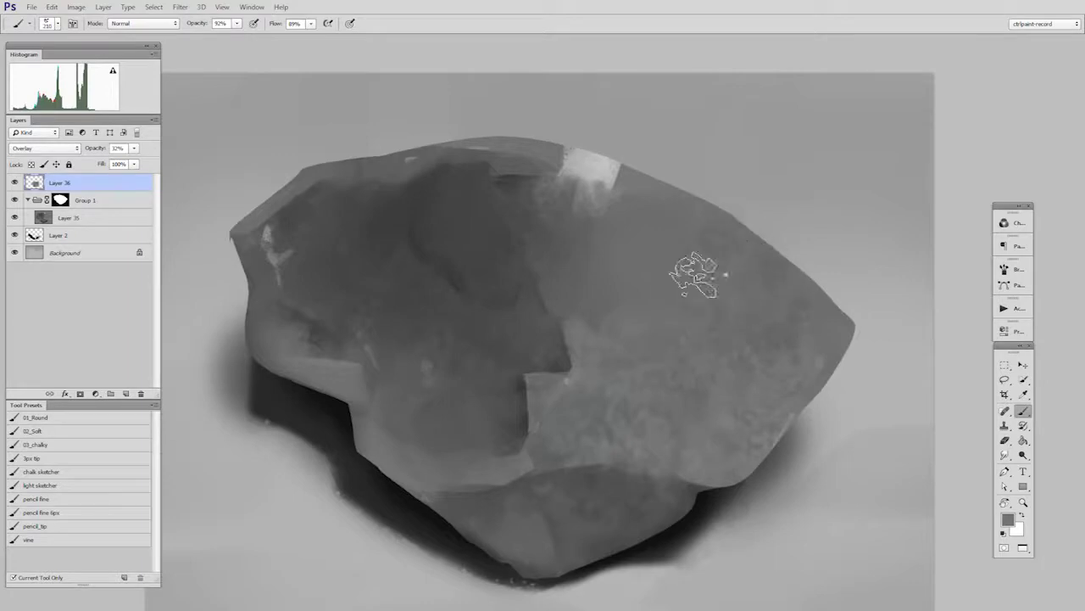
scroll(806, 356, up, 1)
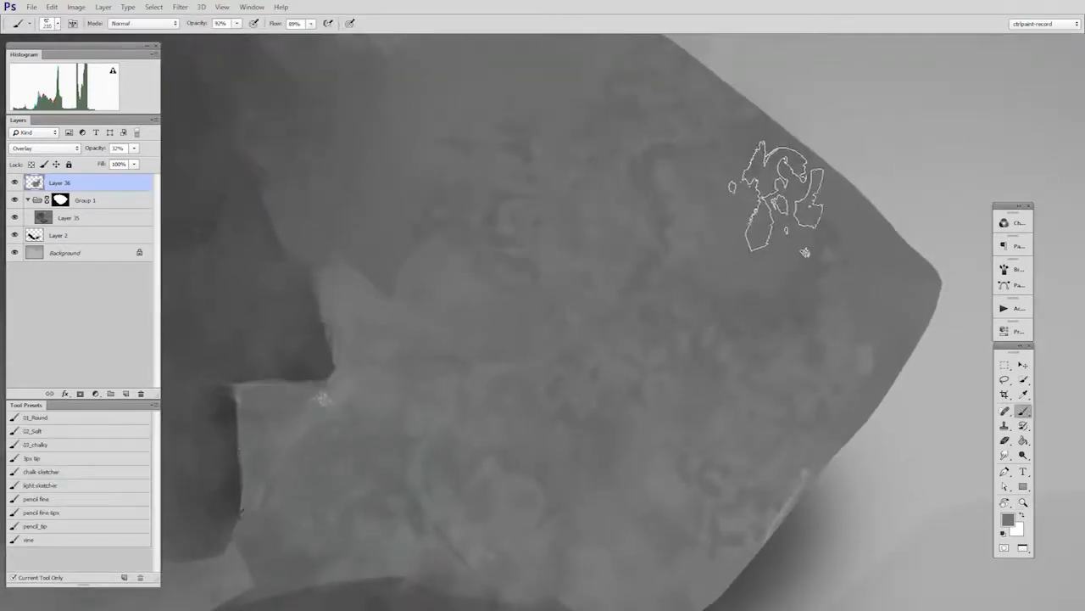
drag(683, 288, 759, 388)
- Enlarge the textured brush and paint mottled texture over the dark faces on the rock's left half
key(bracketright)
key(bracketright)
key(bracketright)
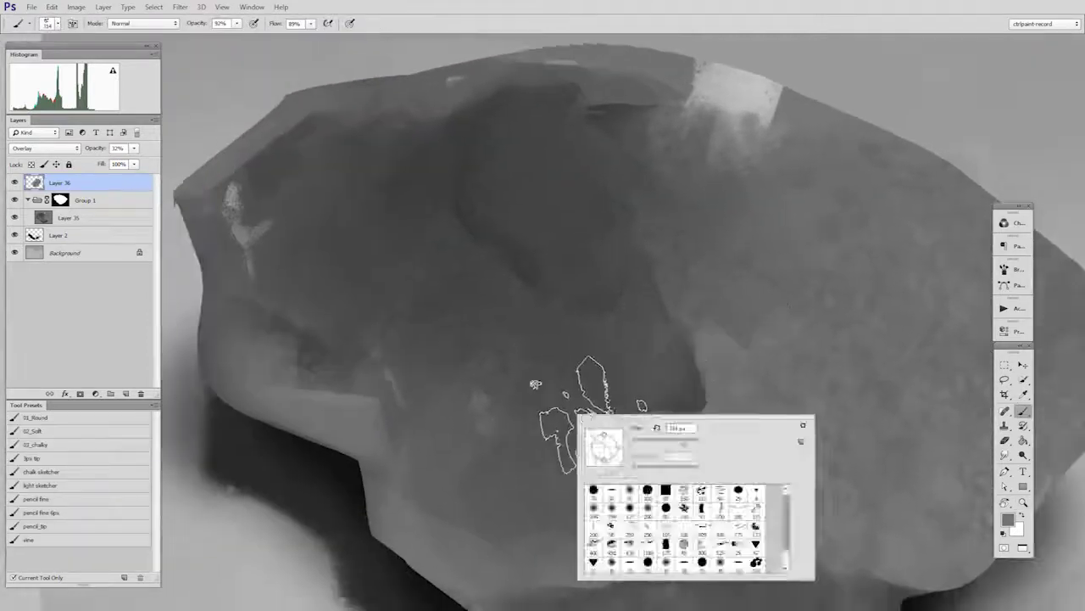
click(476, 421)
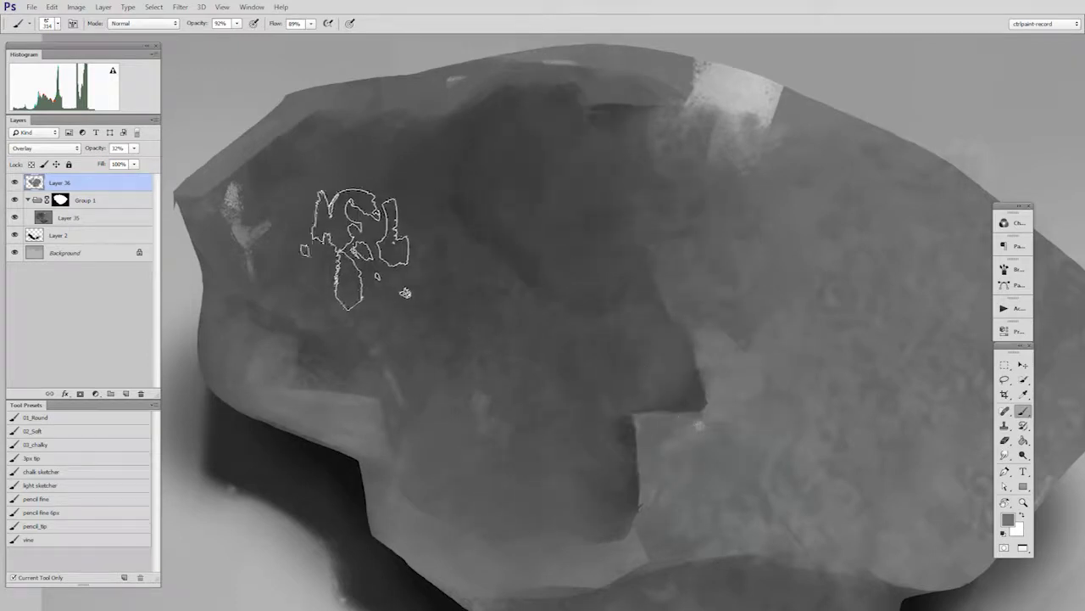
drag(357, 269, 600, 318)
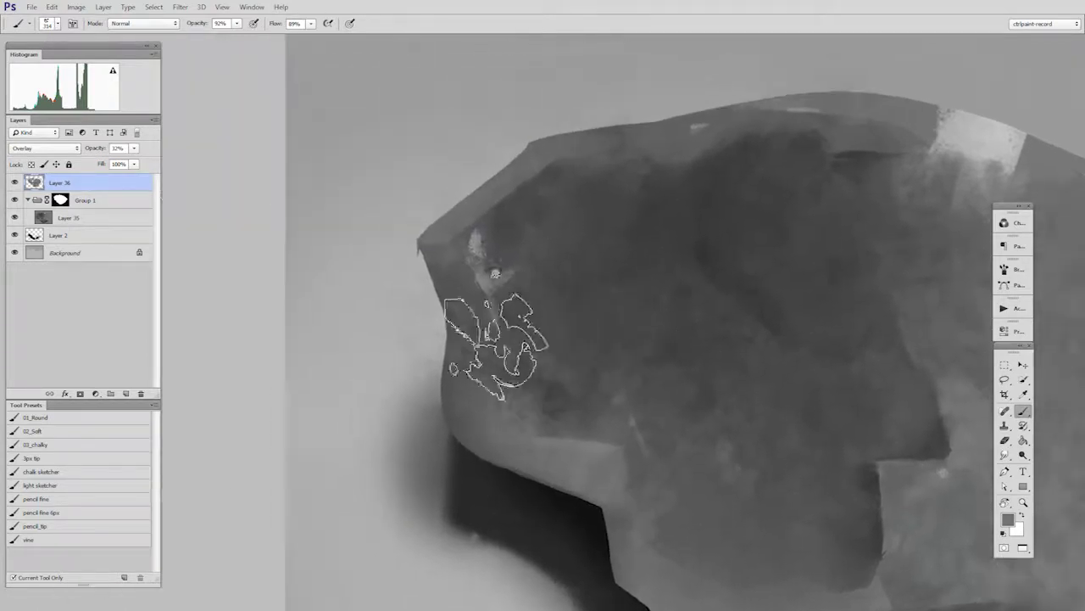
scroll(487, 323, up, 1)
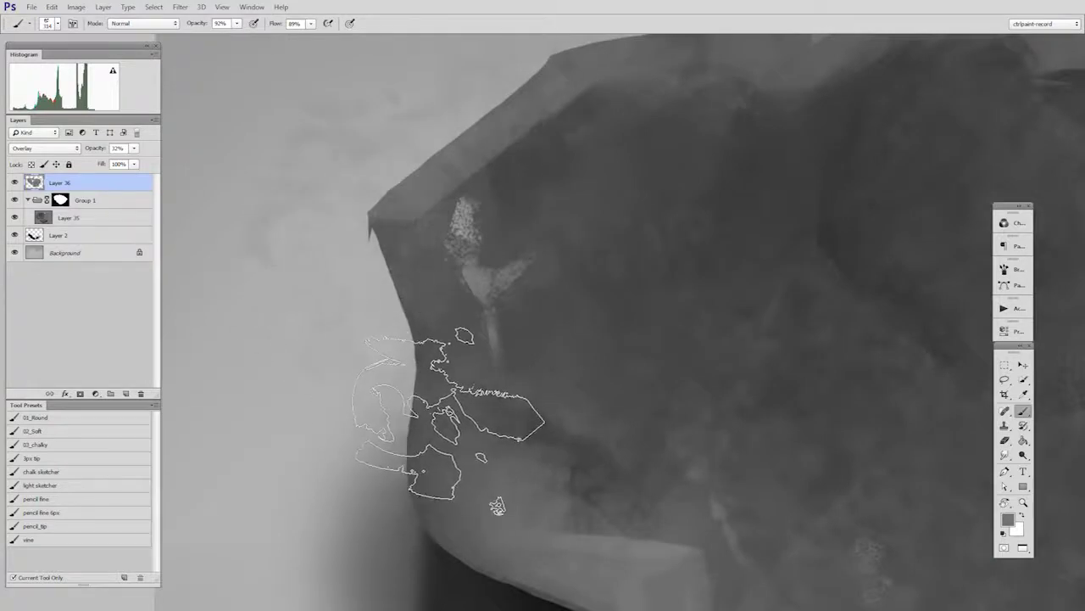
- Move the Overlay texture layer into Group 1 above Layer 35 and paint mottled texture on the remaining faces with a larger brush
drag(81, 183, 85, 209)
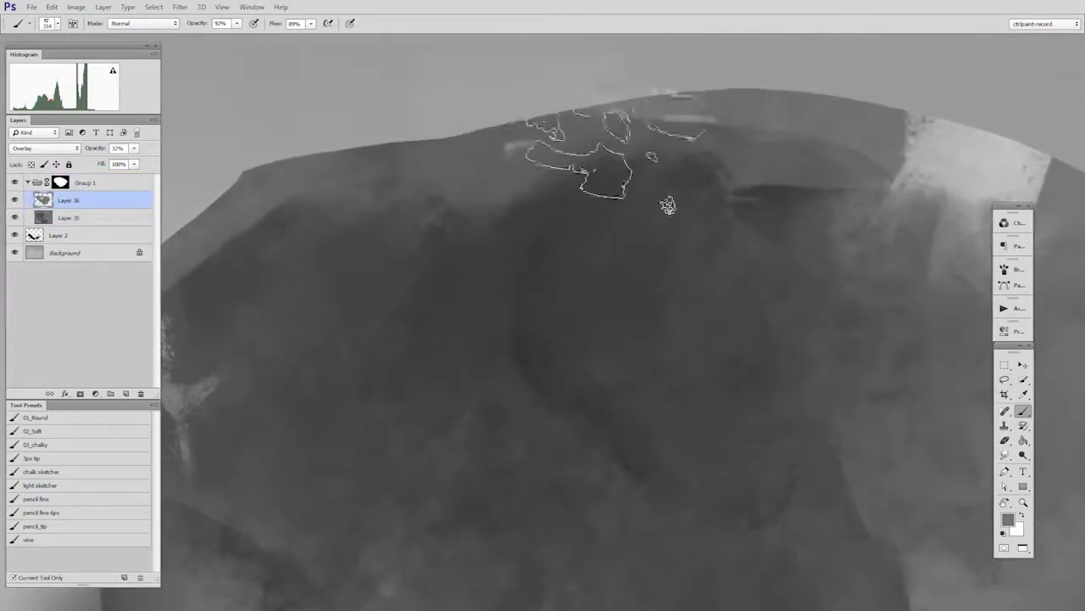
key(bracketright)
key(bracketright)
key(bracketright)
key(bracketright)
key(bracketright)
key(bracketright)
drag(728, 440, 608, 312)
drag(734, 390, 695, 403)
drag(727, 480, 585, 339)
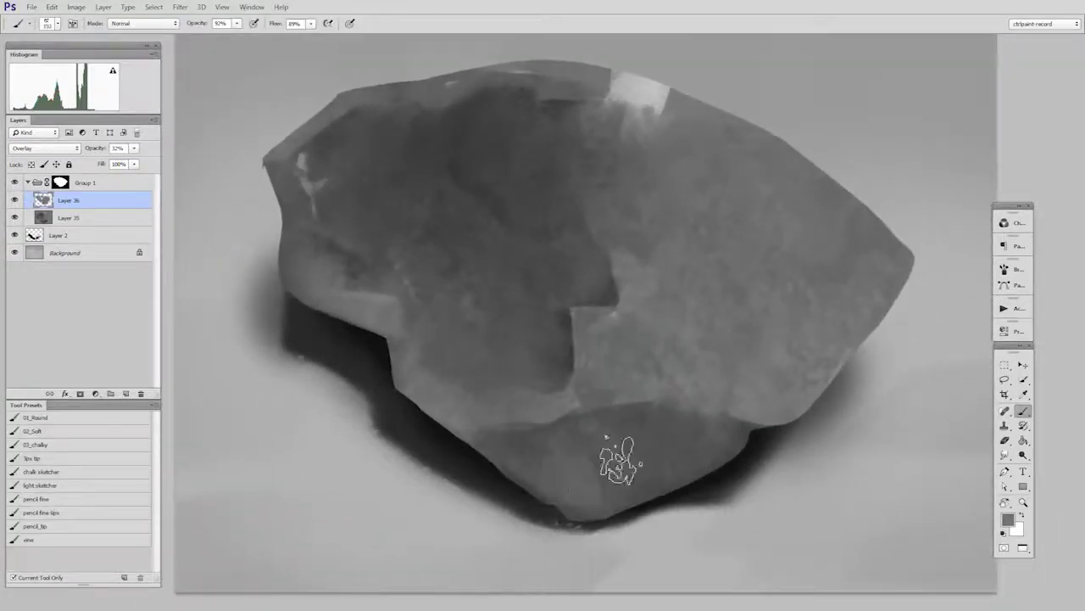
- Set the texture layer's opacity to 20% and soften the mottling on the rock's right side with a large soft eraser
drag(133, 147, 110, 163)
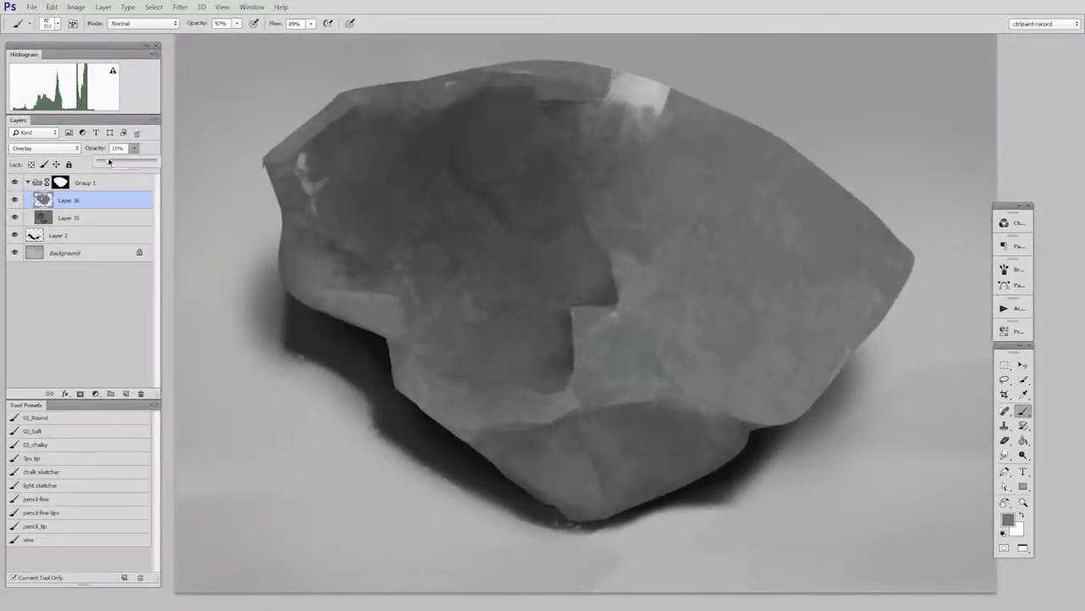
key(e)
right_click(751, 348)
double_click(802, 430)
drag(724, 446, 797, 446)
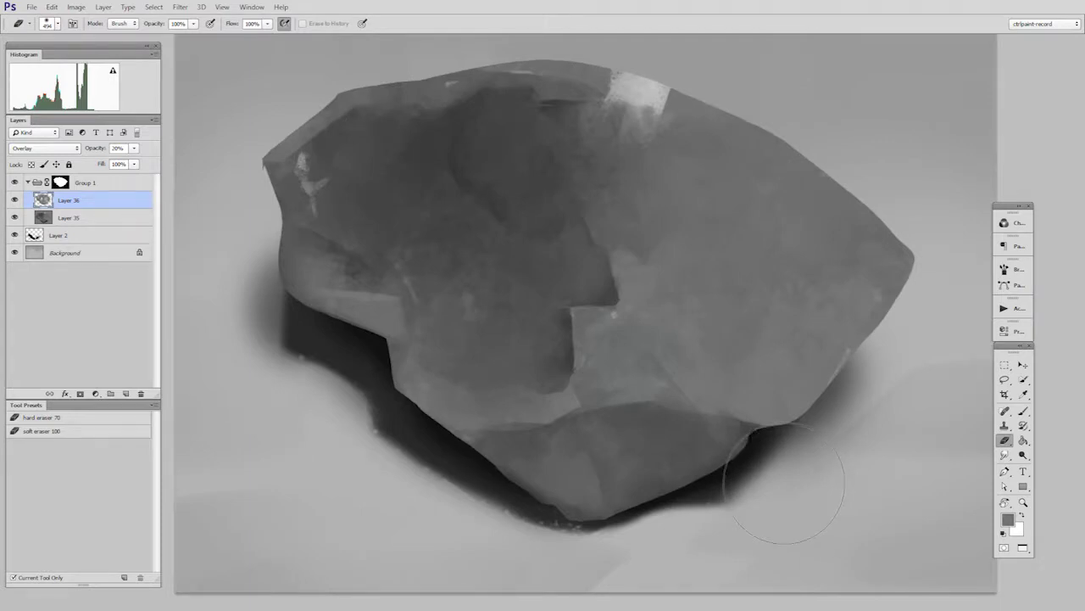
- Select Group 1's layer mask, choose a small rough-edged round brush with black, and rotate the canvas to align the rock's upper-right edge
drag(782, 226, 702, 348)
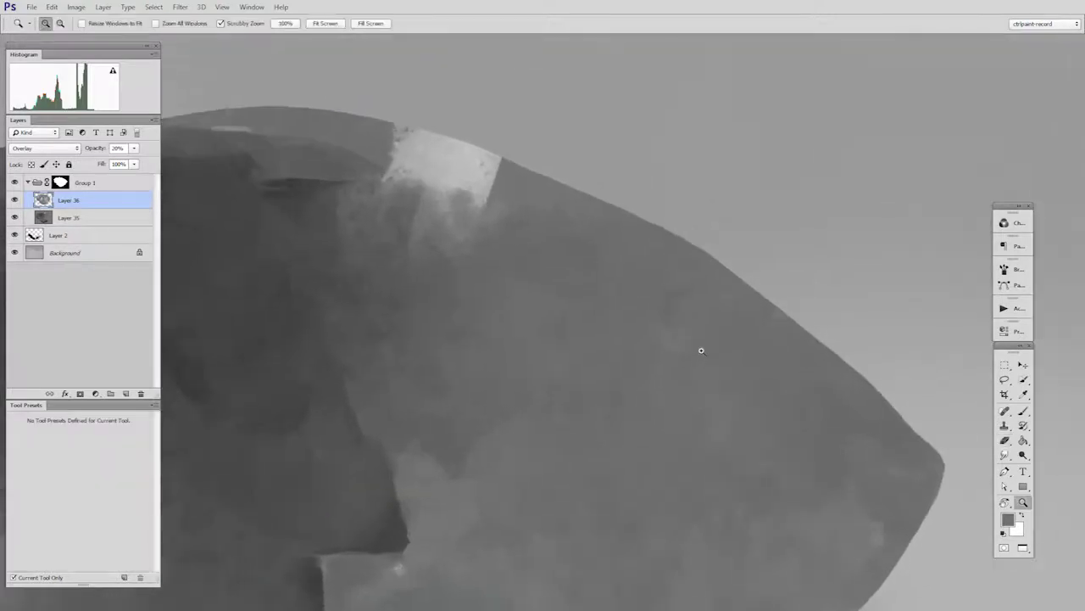
click(675, 315)
key(e)
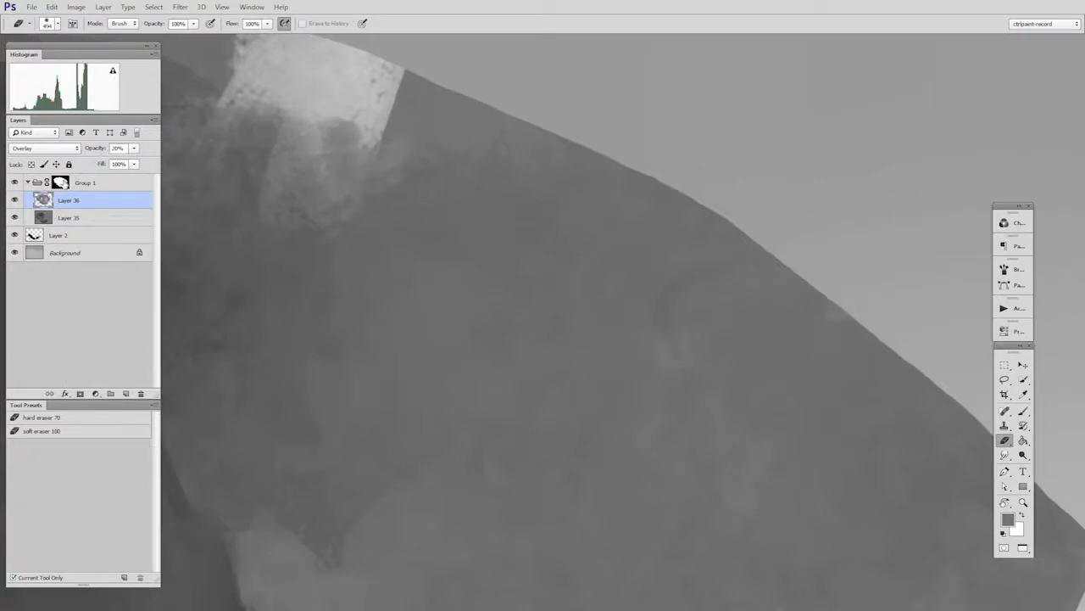
click(61, 182)
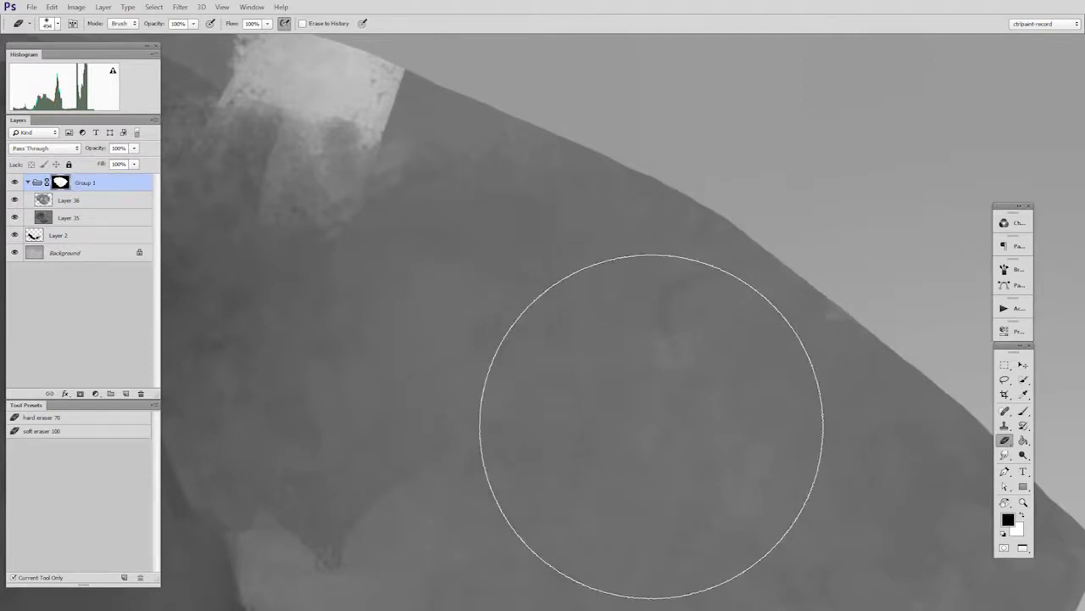
key(b)
right_click(635, 415)
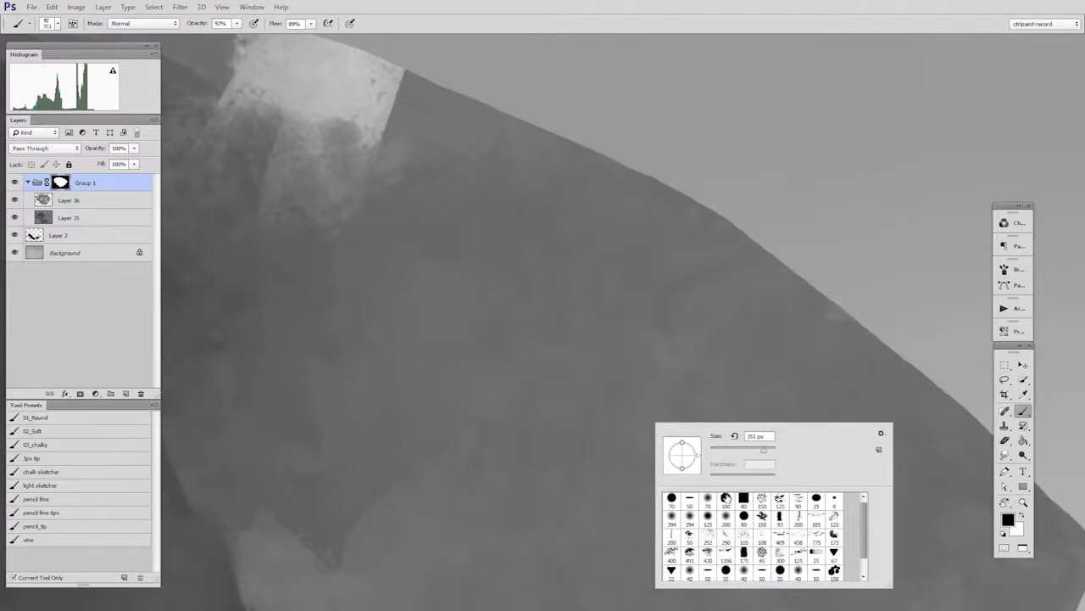
key(r)
mouse_move(630, 436)
mouse_down()
mouse_move(540, 412)
mouse_move(600, 540)
mouse_move(690, 441)
mouse_move(547, 361)
mouse_move(562, 354)
mouse_move(607, 409)
mouse_up()
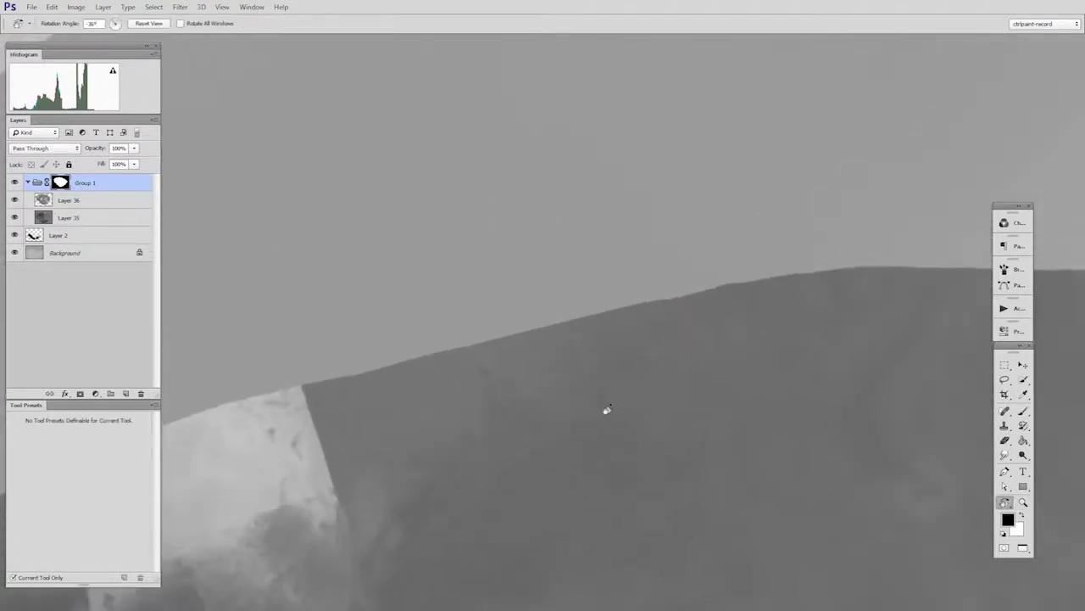
key(b)
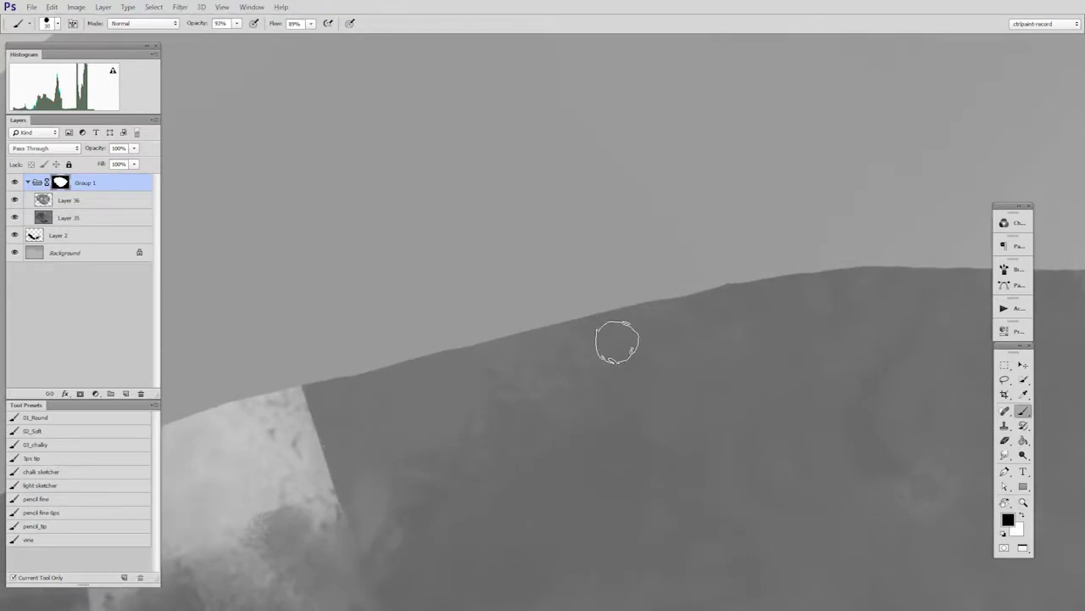
- Paint black on the Group 1 mask along the rock's upper edge, from the upper-right contour to the bright patch, to refine the silhouette
drag(543, 312, 430, 339)
drag(672, 285, 560, 307)
mouse_move(793, 261)
mouse_down()
mouse_move(708, 272)
mouse_move(879, 268)
mouse_move(817, 280)
mouse_up()
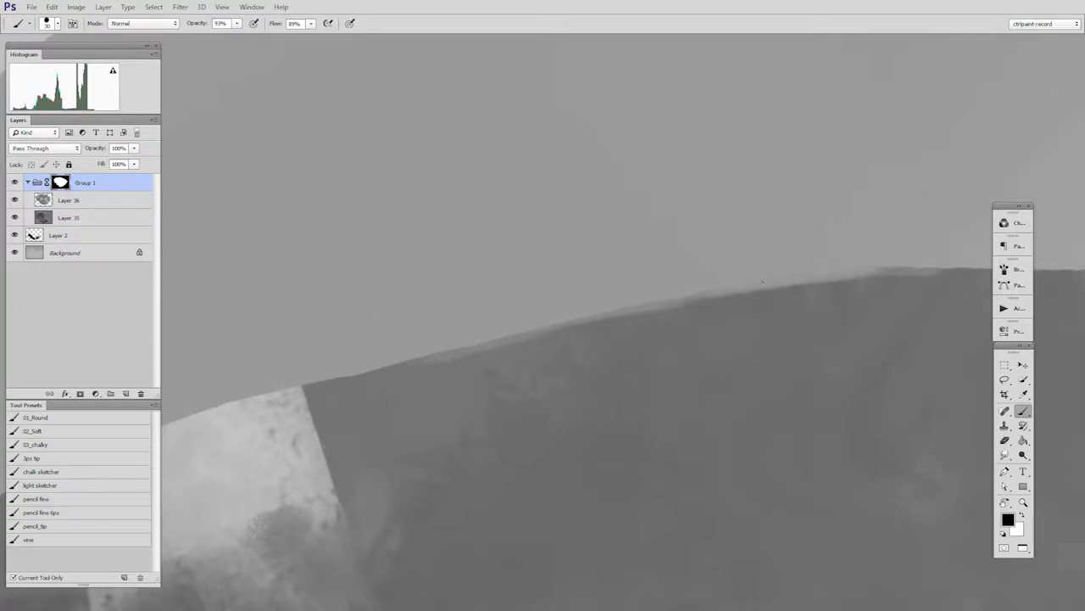
mouse_move(456, 301)
mouse_down()
mouse_move(693, 247)
mouse_move(471, 332)
mouse_up()
mouse_move(640, 297)
mouse_down()
mouse_move(422, 350)
mouse_move(600, 314)
mouse_up()
drag(541, 363, 788, 253)
drag(428, 314, 665, 273)
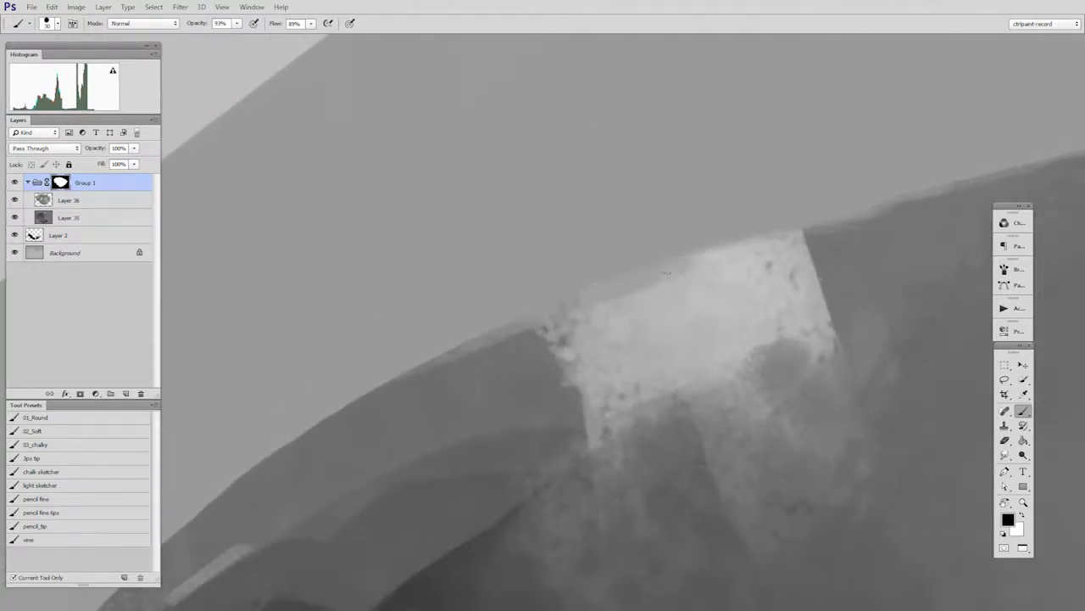
- Trim the rock's upper-left contour on the Group 1 mask and round off its sharp left corner
drag(753, 331, 695, 349)
drag(687, 441, 732, 254)
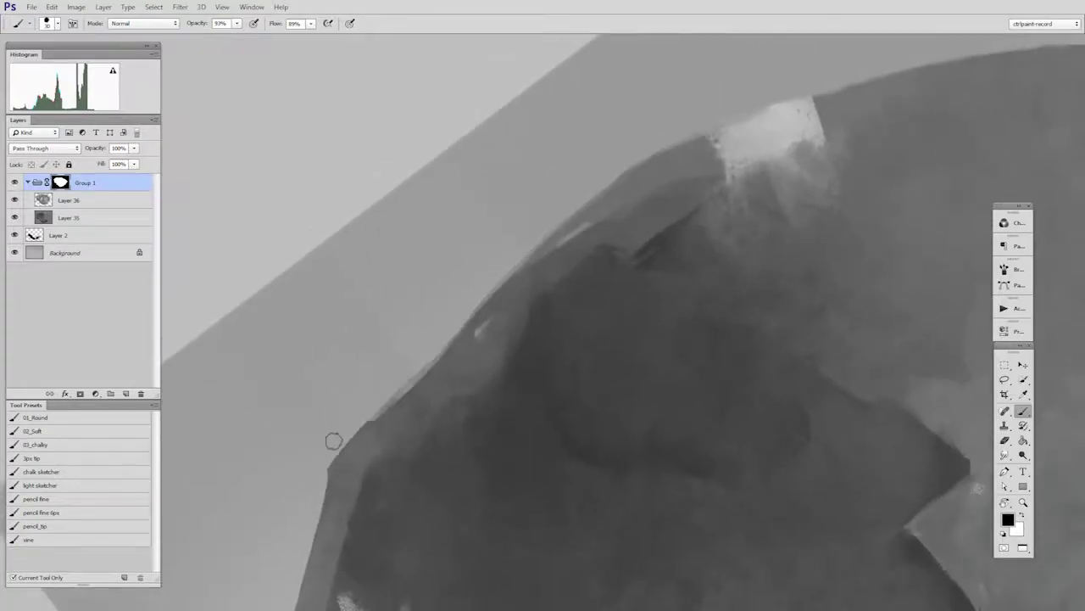
drag(317, 484, 490, 295)
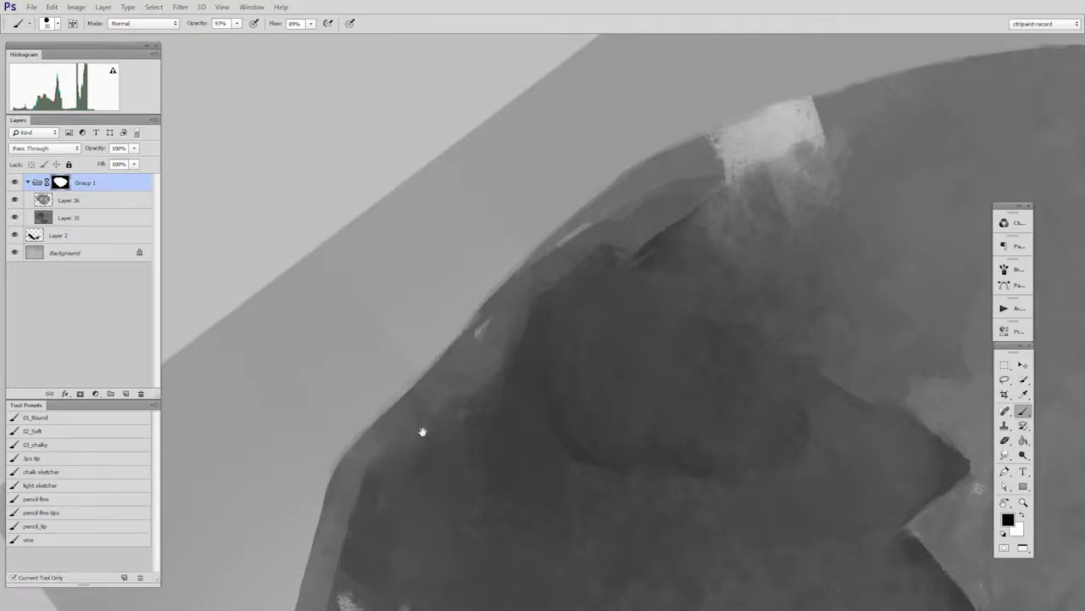
drag(422, 432, 565, 225)
drag(466, 256, 460, 284)
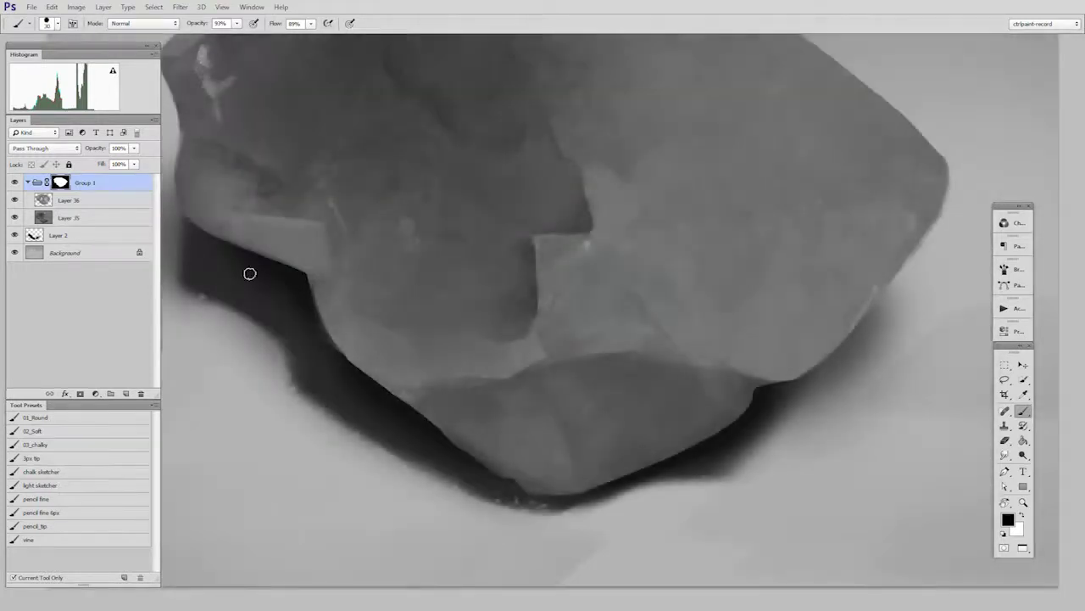
- Paint white on the Group 1 mask along the rock's lower-right edge and switch the foreground colour back to black
key(x)
drag(764, 388, 816, 370)
key(x)
key(ctrl+minus)
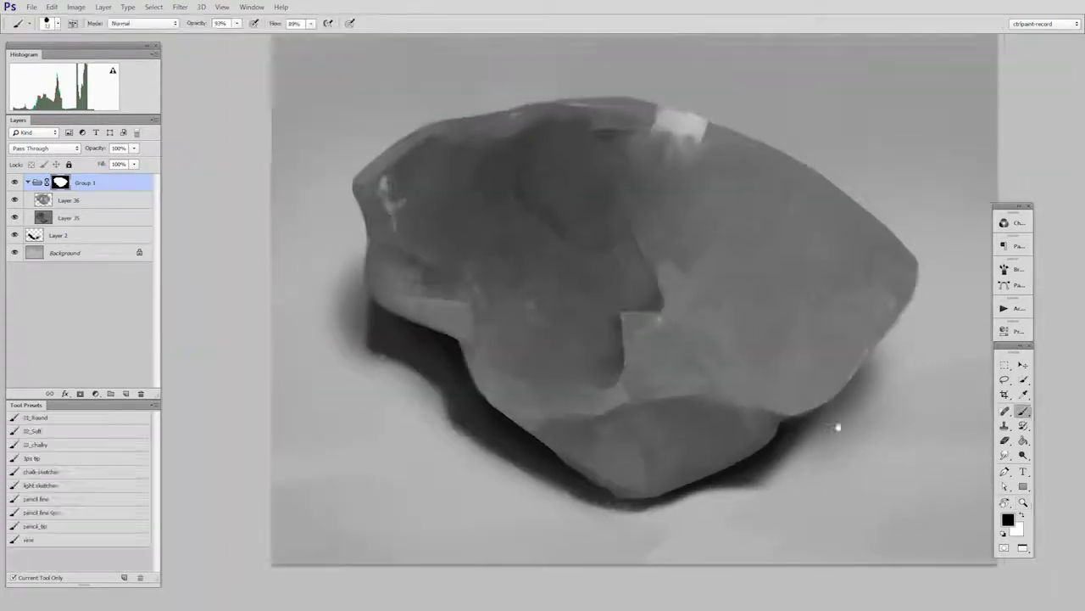
drag(838, 426, 777, 436)
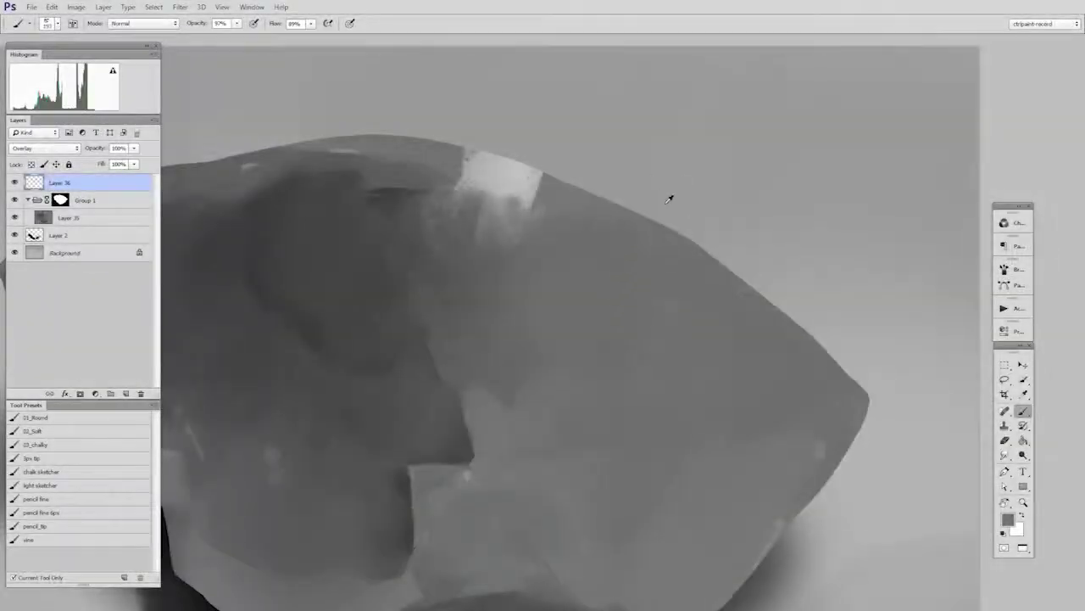
mouse_move(669, 199)
mouse_down()
mouse_move(657, 138)
mouse_move(678, 243)
mouse_move(718, 266)
mouse_move(763, 187)
mouse_move(700, 264)
mouse_up()
drag(653, 322, 704, 399)
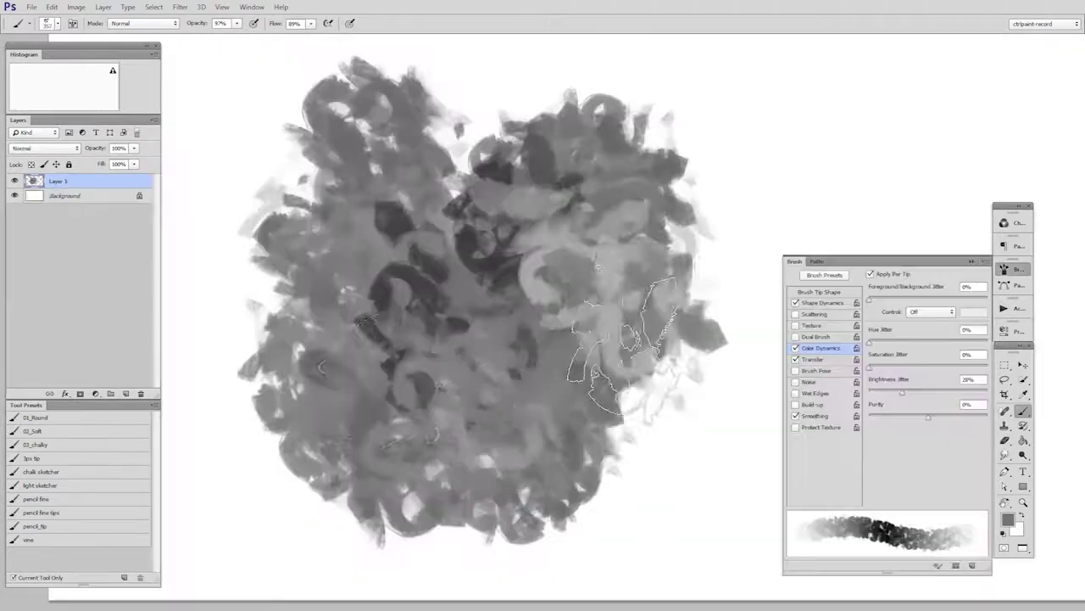
mouse_move(605, 363)
mouse_down()
mouse_move(314, 375)
mouse_move(458, 399)
mouse_up()
mouse_move(470, 254)
mouse_down()
mouse_move(606, 339)
mouse_move(431, 279)
mouse_move(529, 264)
mouse_move(334, 344)
mouse_move(315, 286)
mouse_move(586, 195)
mouse_up()
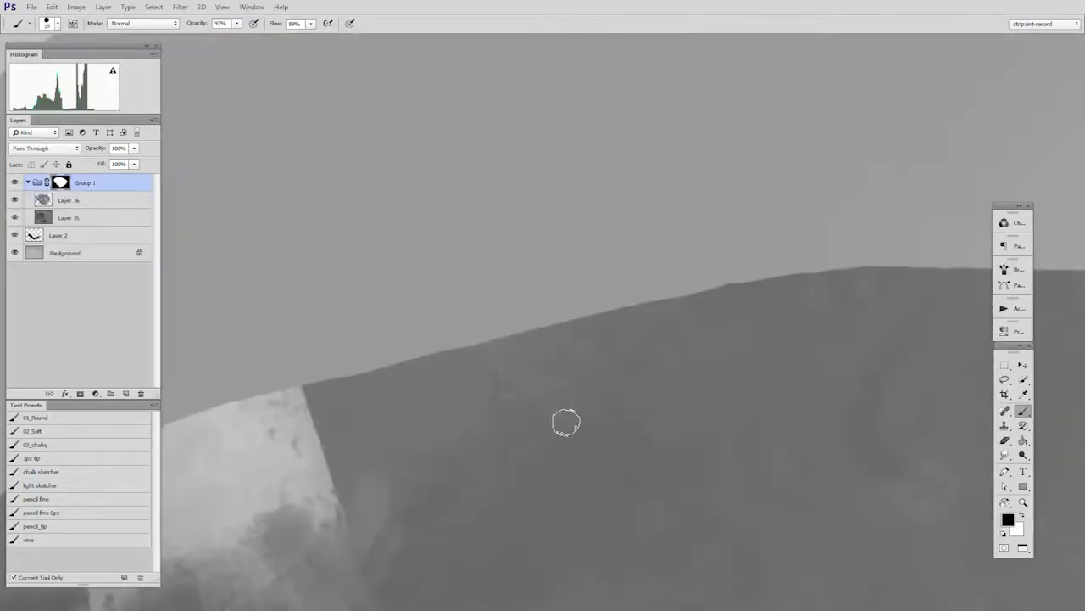
key(bracketright)
mouse_move(431, 337)
mouse_down()
mouse_move(660, 283)
mouse_move(684, 299)
mouse_move(881, 268)
mouse_move(807, 280)
mouse_up()
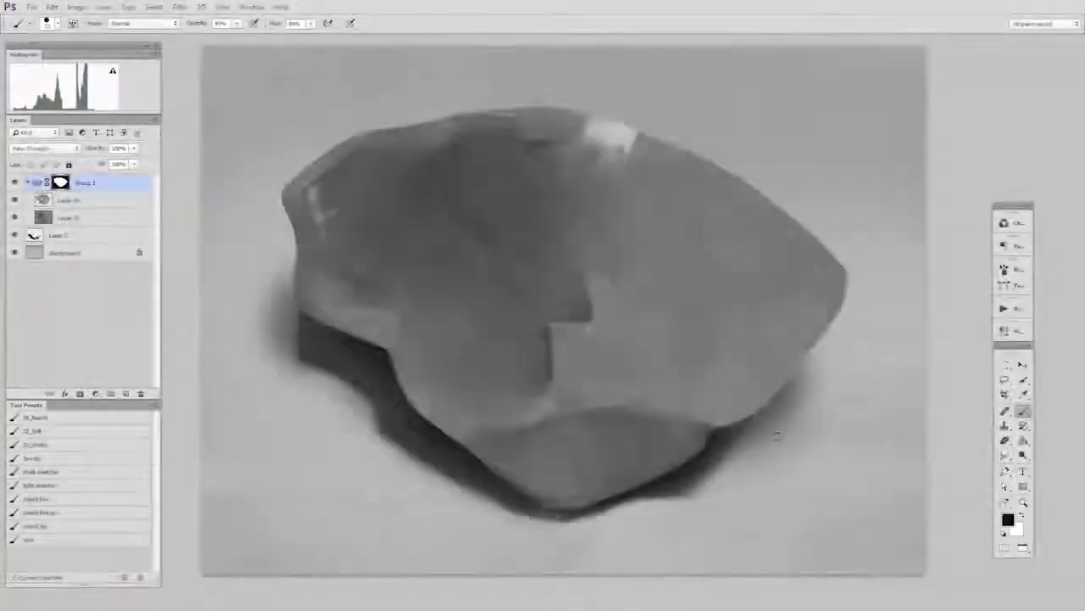